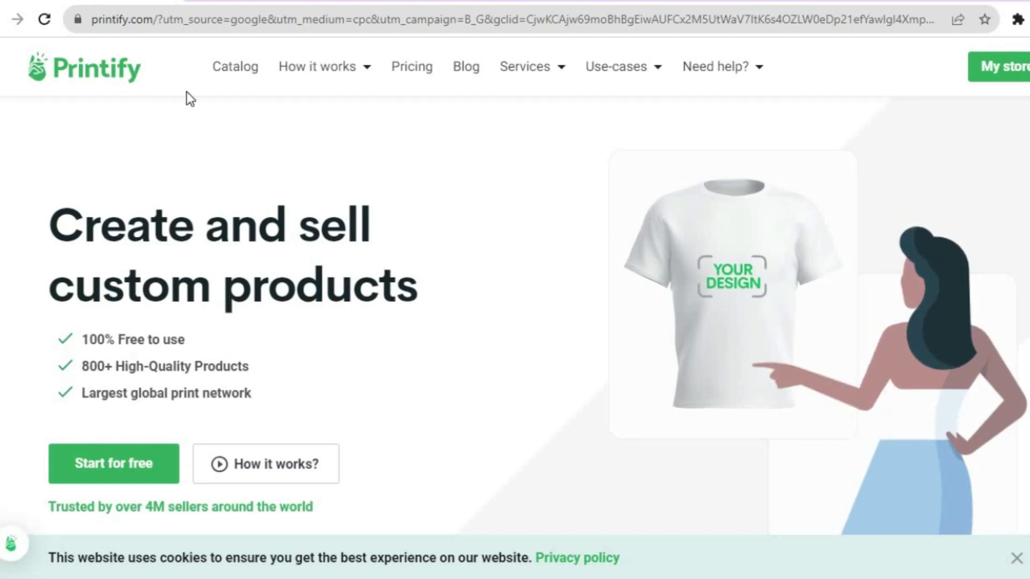
- Switch from Printify over to the Shopify admin tab
click(457, 1)
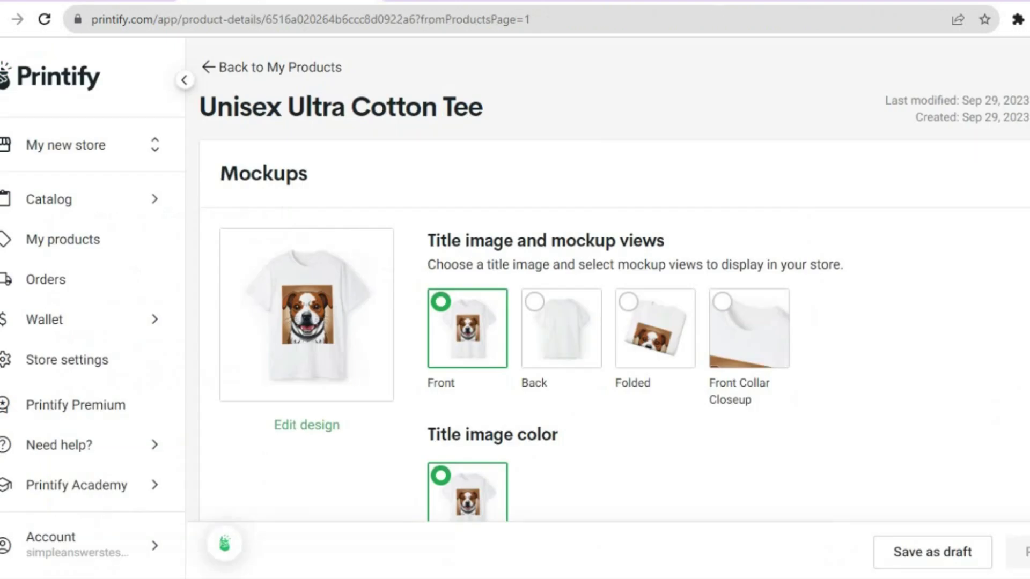
- Start adding a new Shopify store in Printify, then bring the Shopify admin forward
click(70, 101)
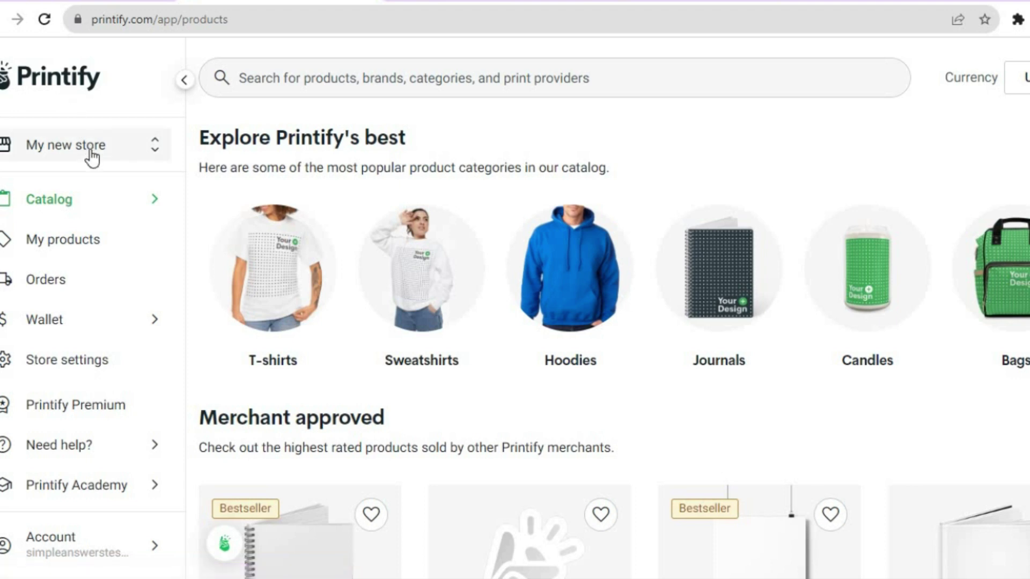
click(36, 155)
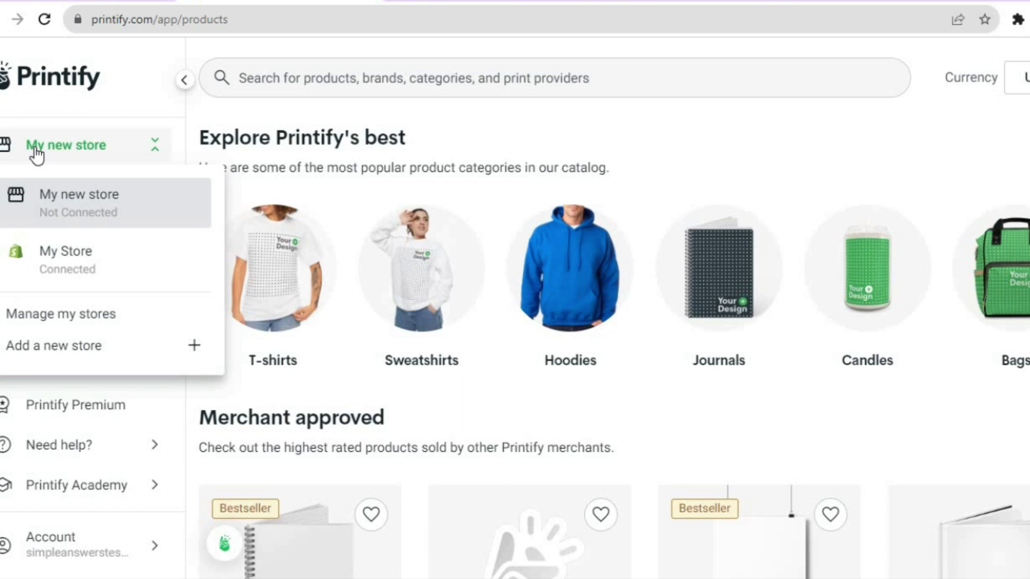
click(89, 360)
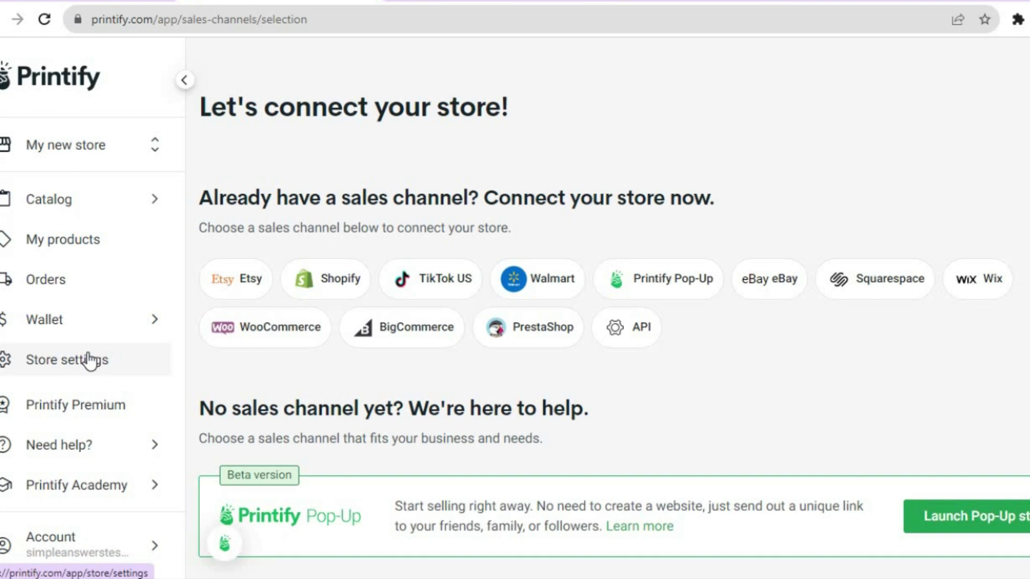
click(331, 290)
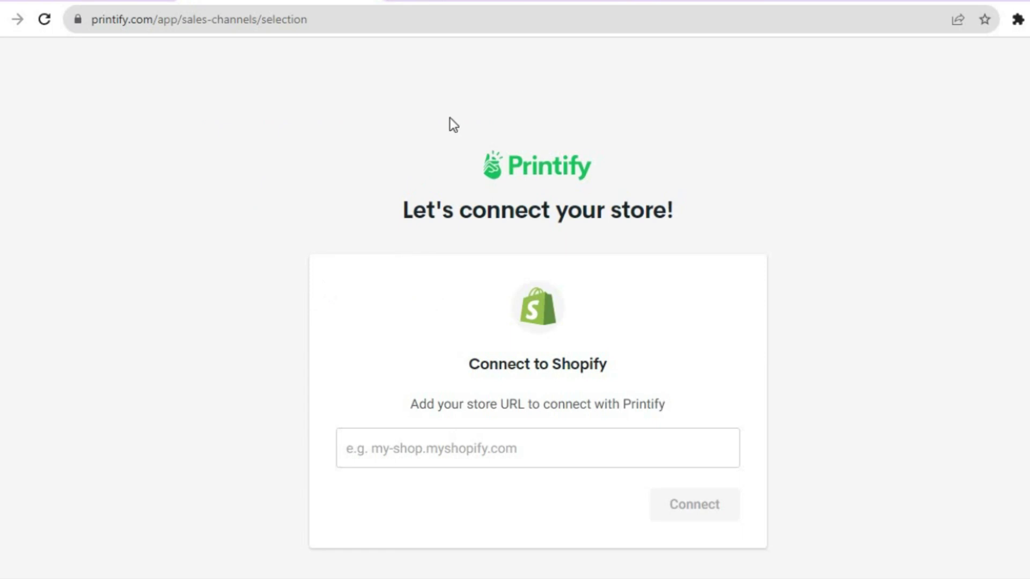
click(482, 2)
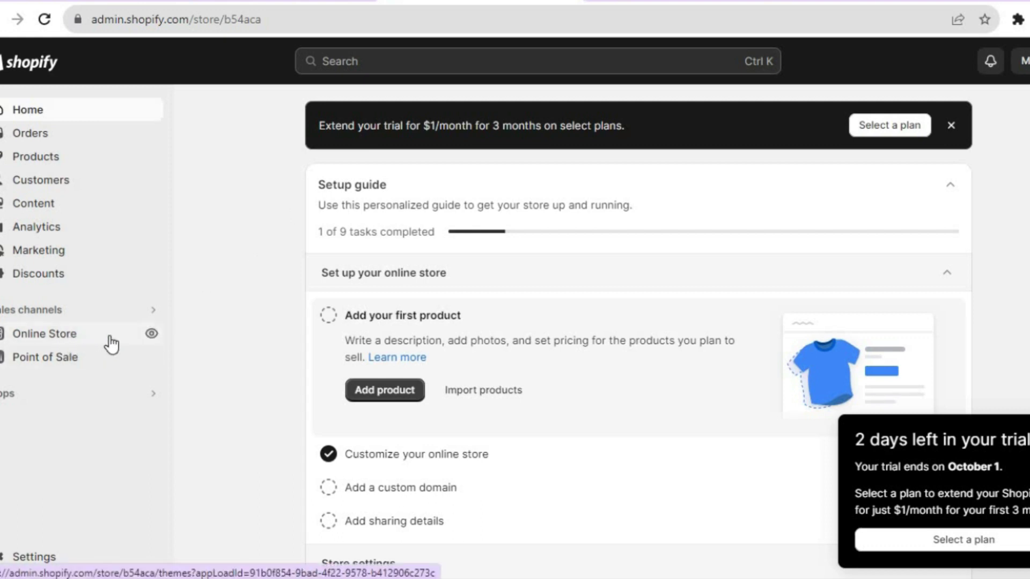
- Copy the My Store storefront's web address and return to Printify's Connect to Shopify page
click(152, 335)
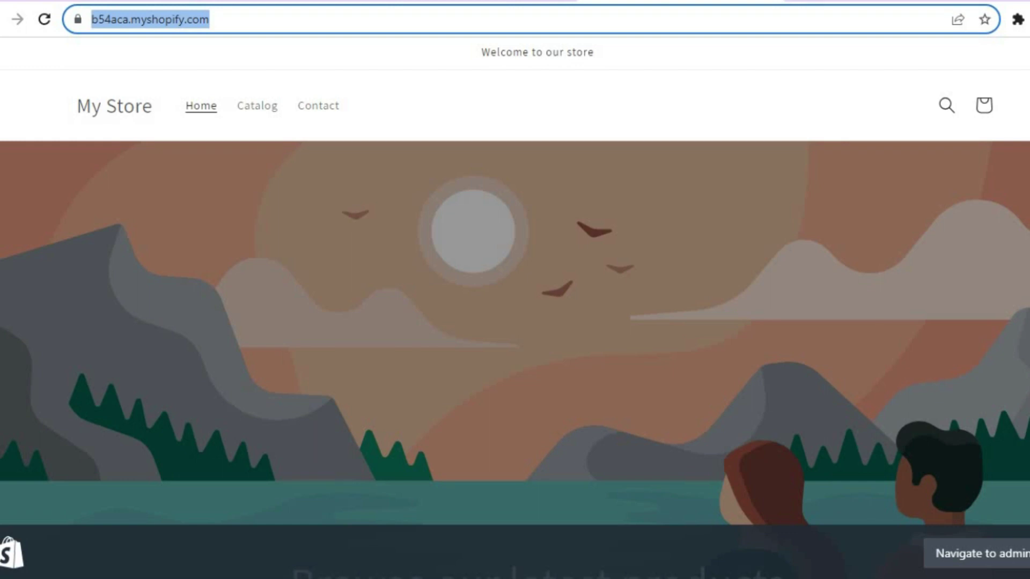
right_click(197, 15)
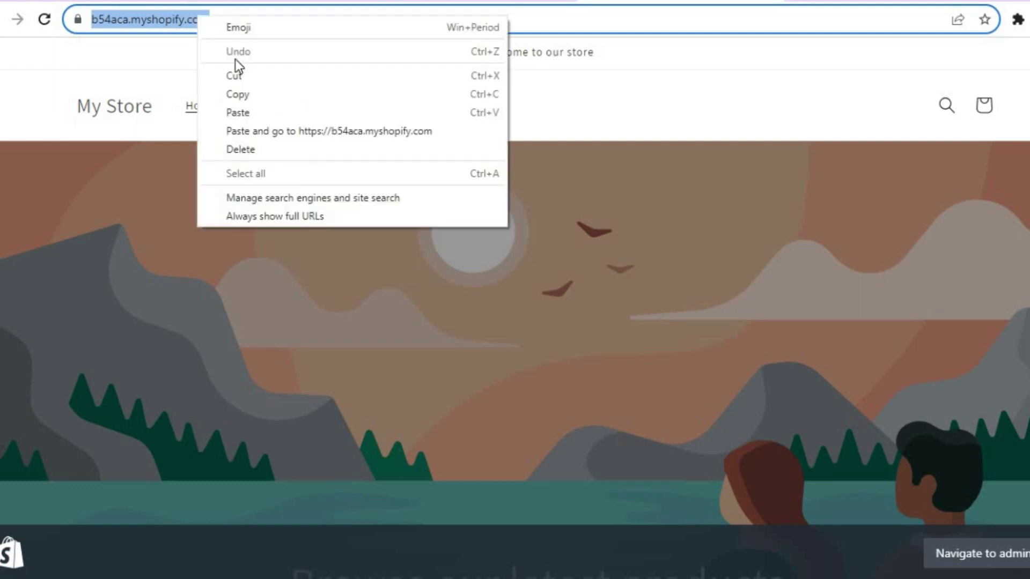
click(241, 95)
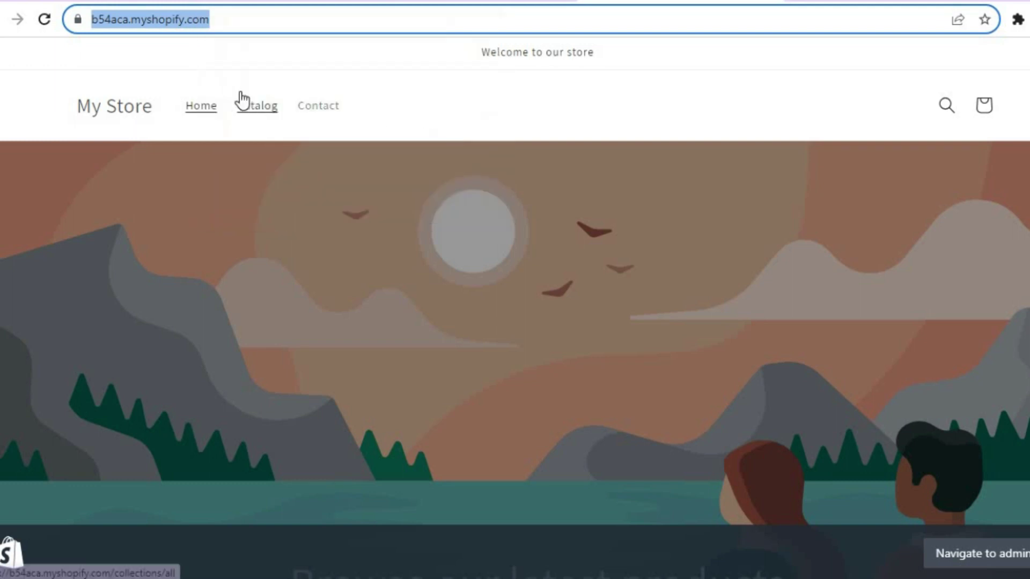
click(275, 1)
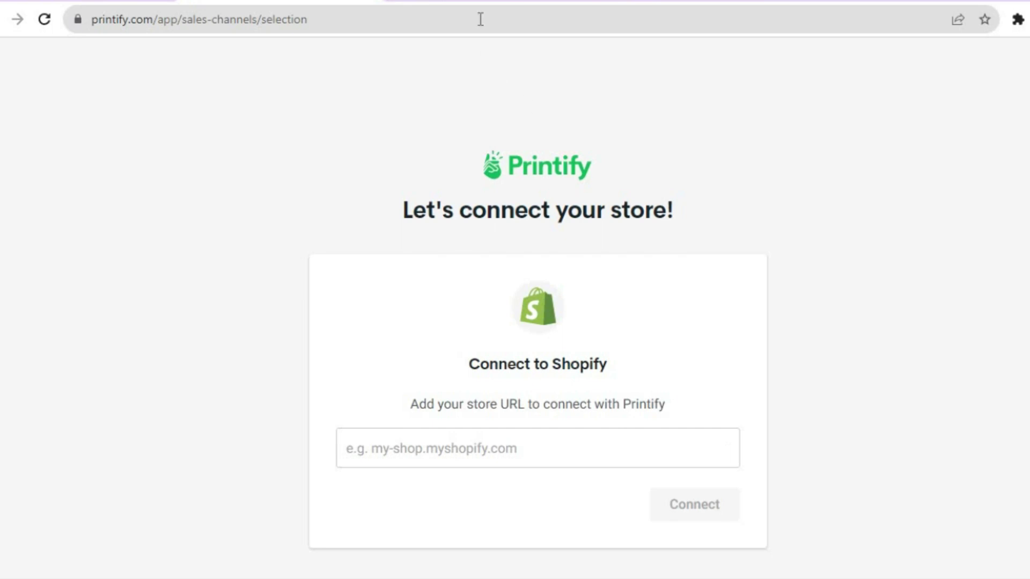
- Launch the Printify app from Shopify's installed Apps, then return to the Printify tab
click(482, 3)
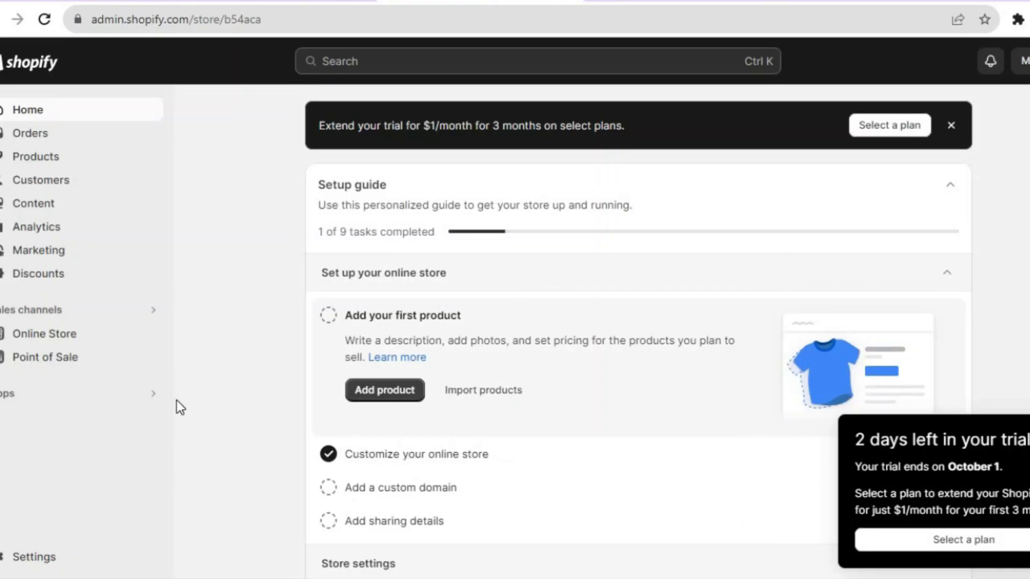
click(100, 401)
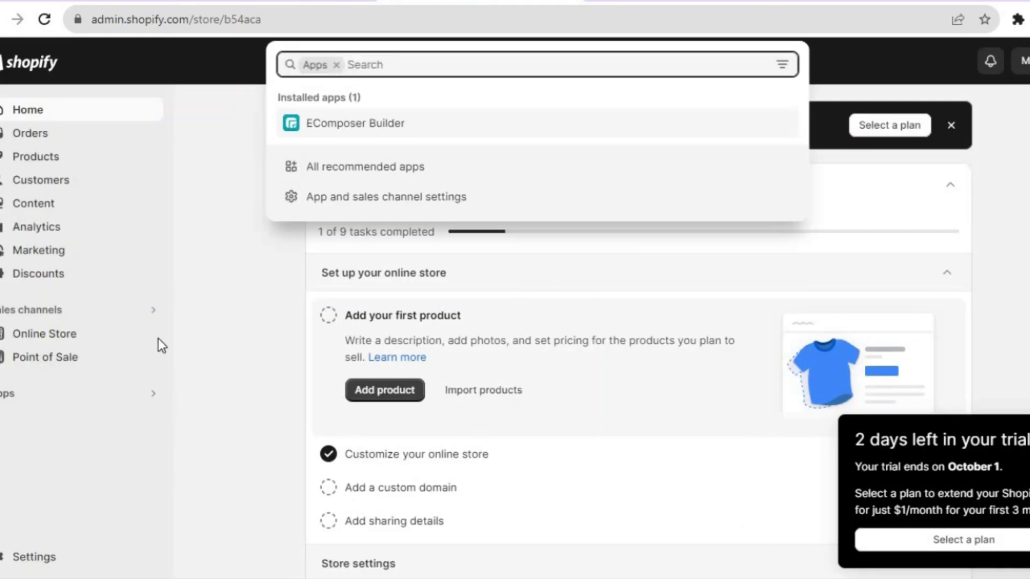
click(379, 125)
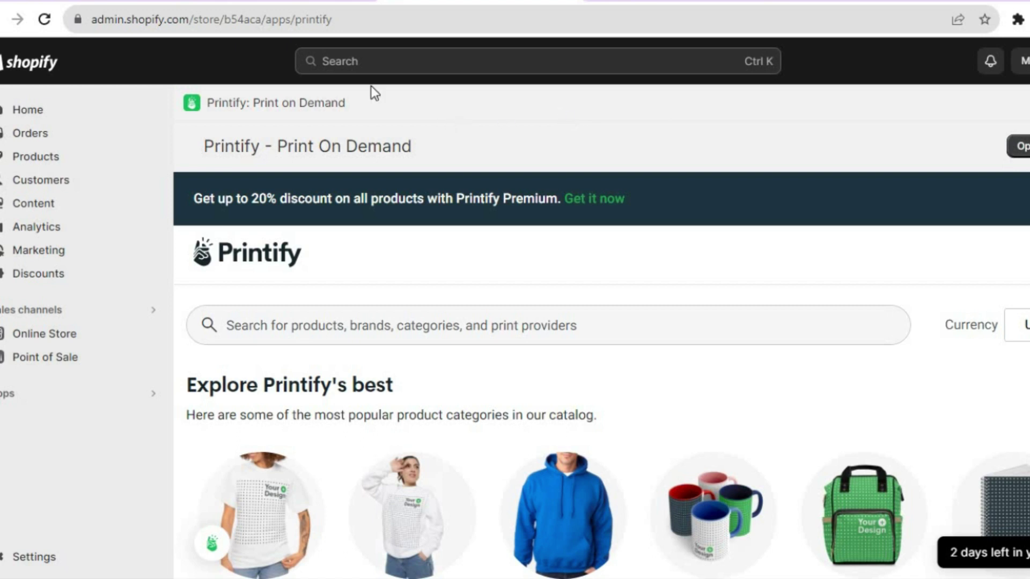
click(289, 2)
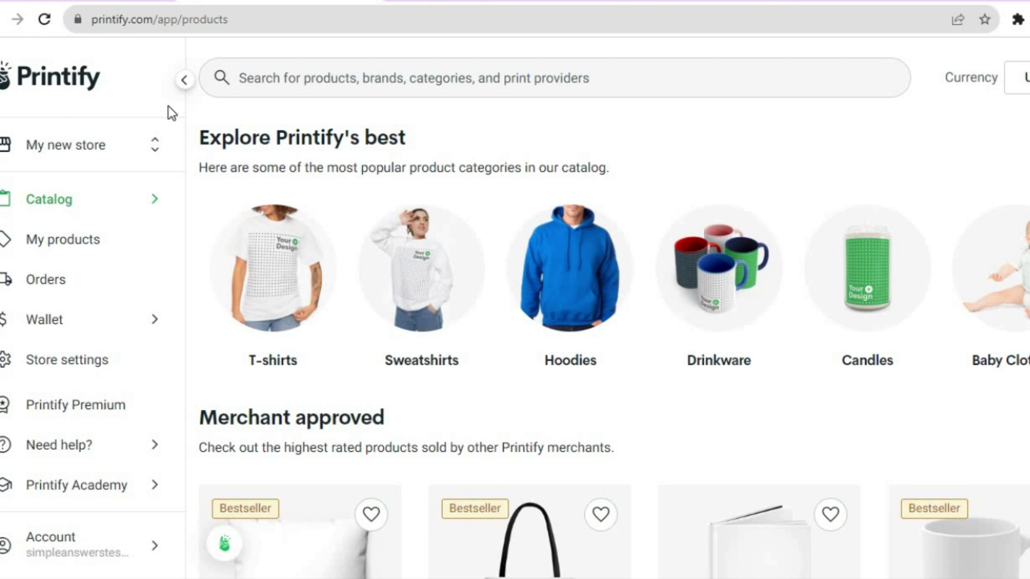
- Make My Store the active Printify store and go to the main catalog page
click(104, 145)
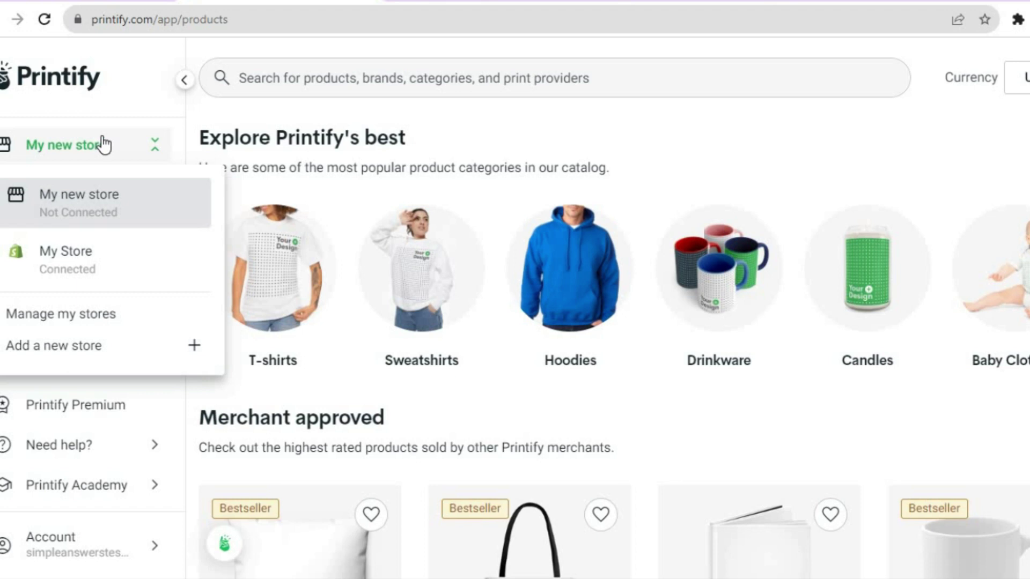
click(77, 260)
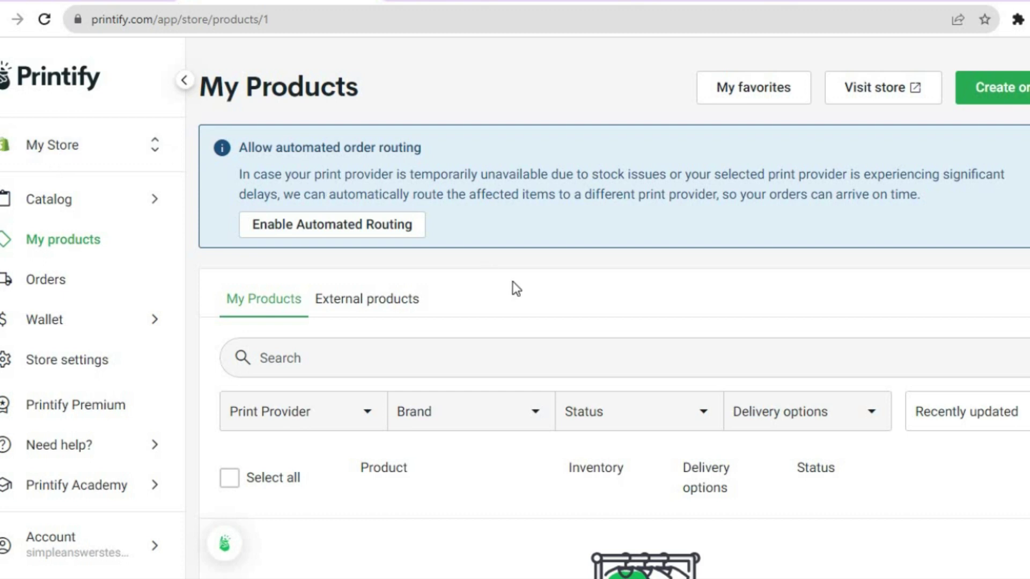
click(119, 215)
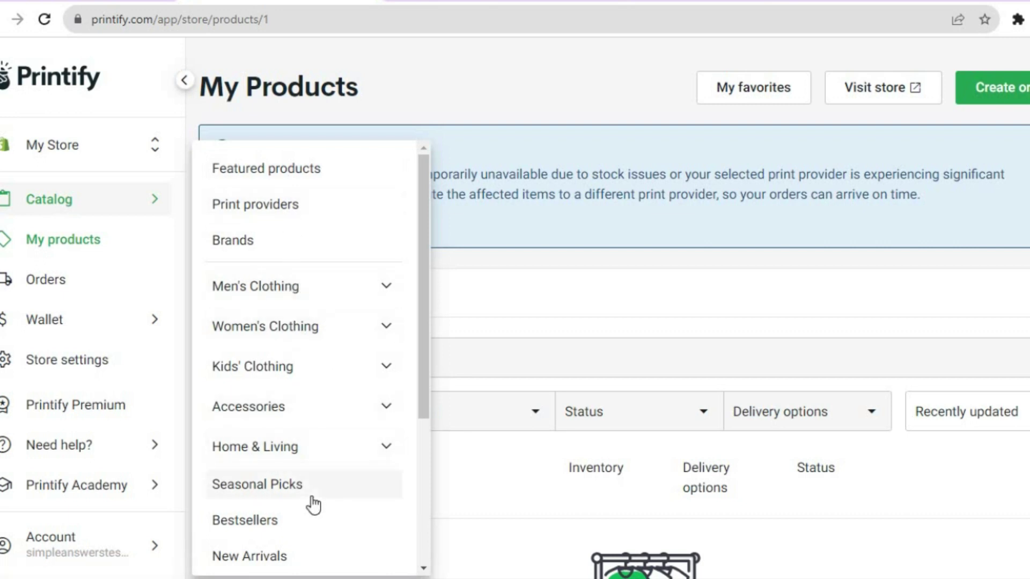
click(310, 167)
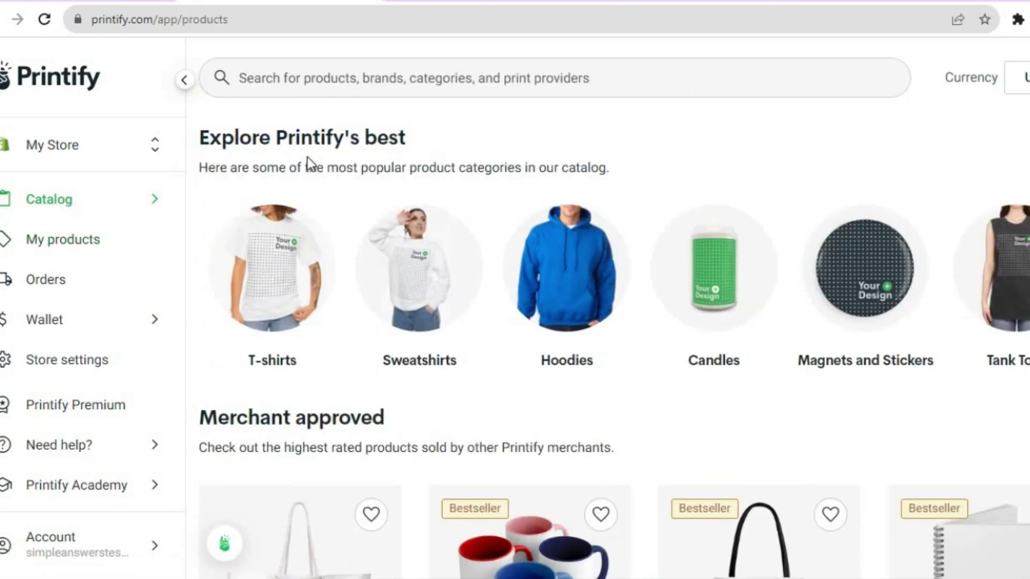
- Open the Unisex Softstyle T-Shirt under T-shirts and start designing with Monster Digital
click(262, 273)
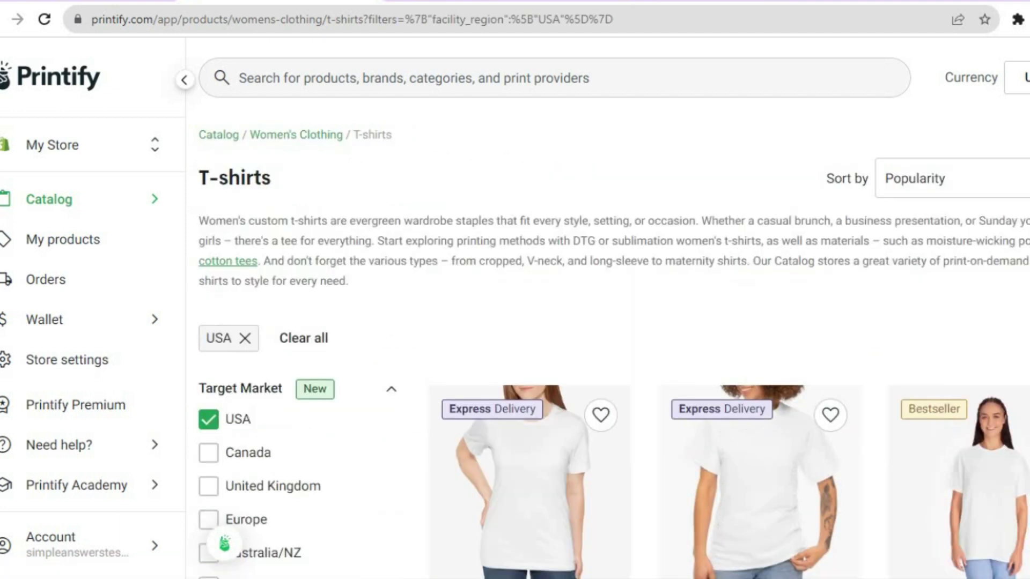
scroll(394, 387, down, 4)
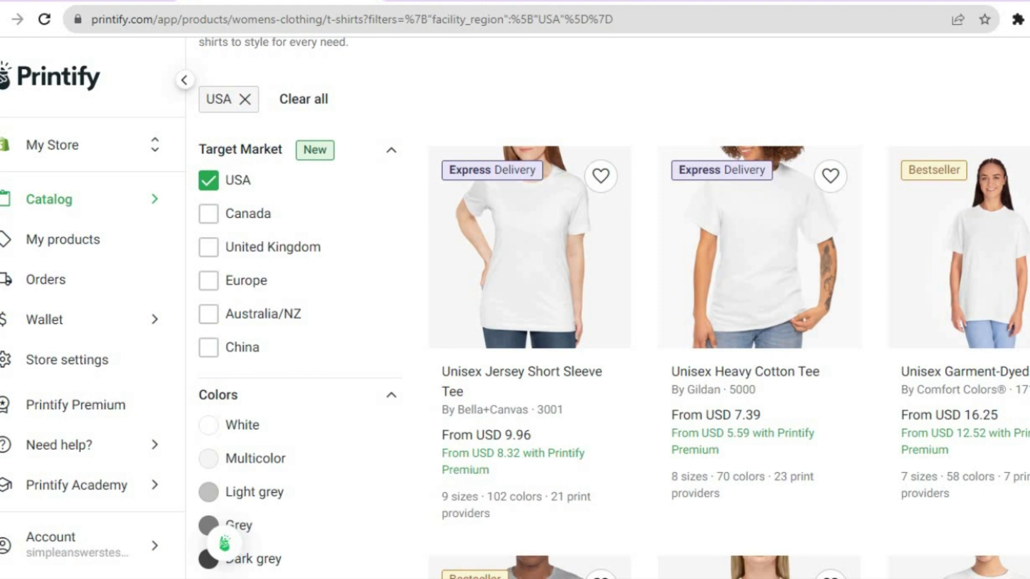
scroll(603, 169, down, 7)
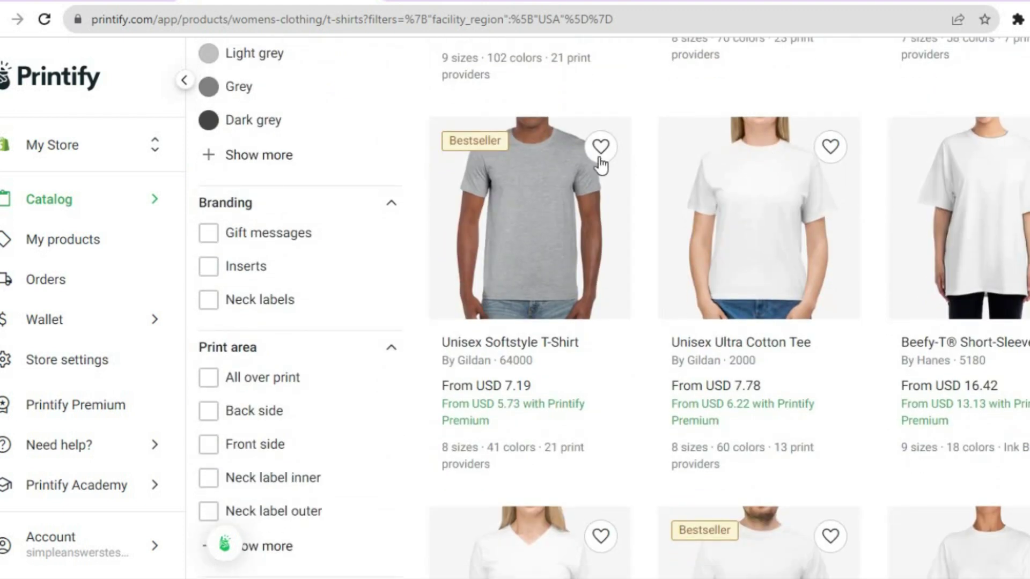
click(508, 209)
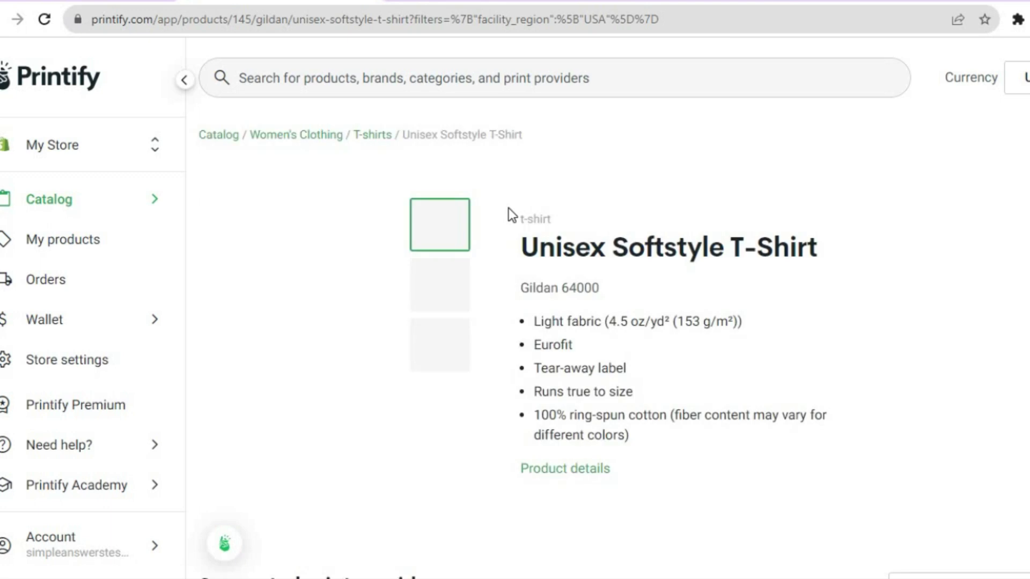
scroll(614, 300, down, 6)
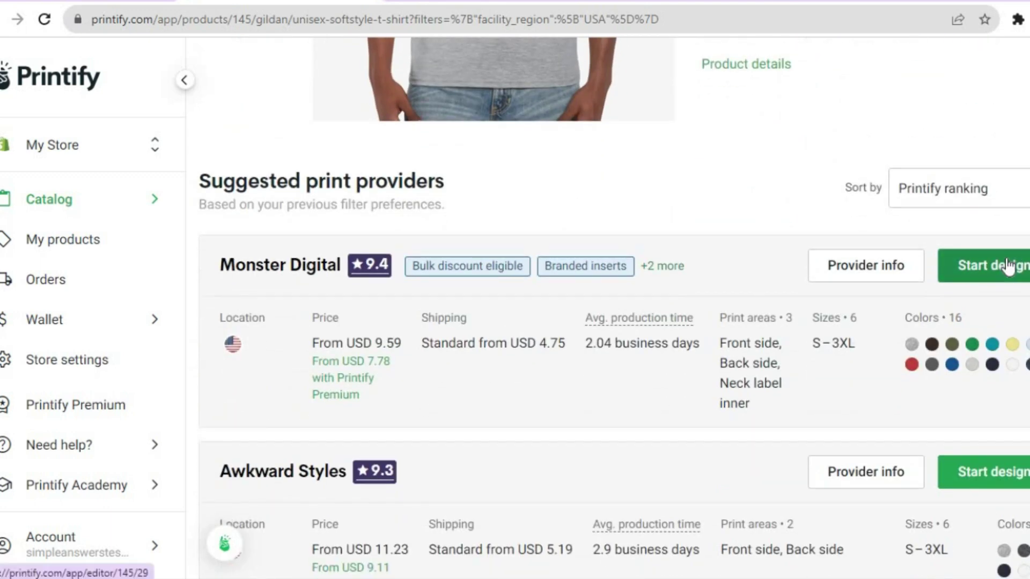
click(1005, 256)
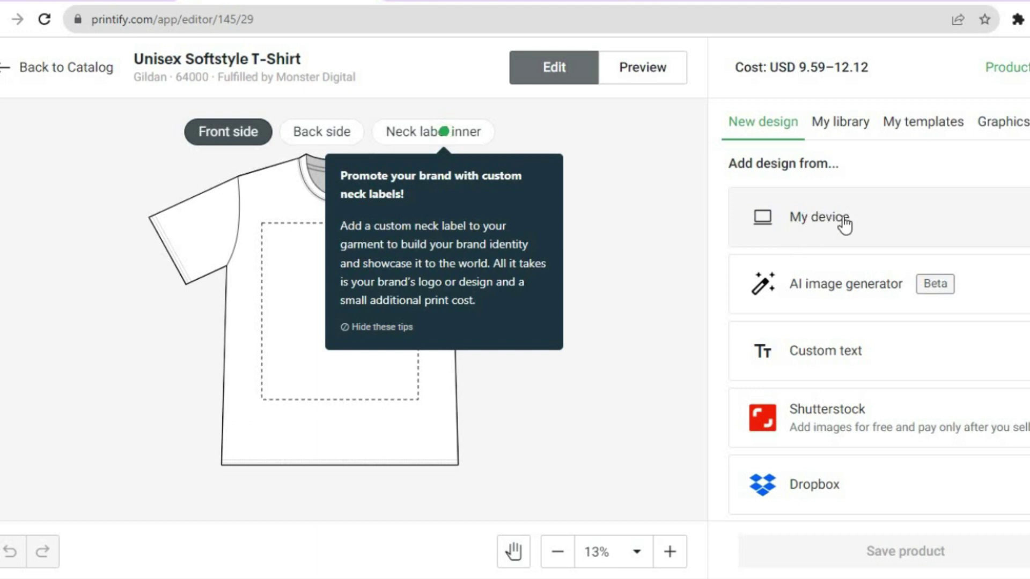
- Dismiss the neck-label tips and bring up the AI image generator
click(380, 331)
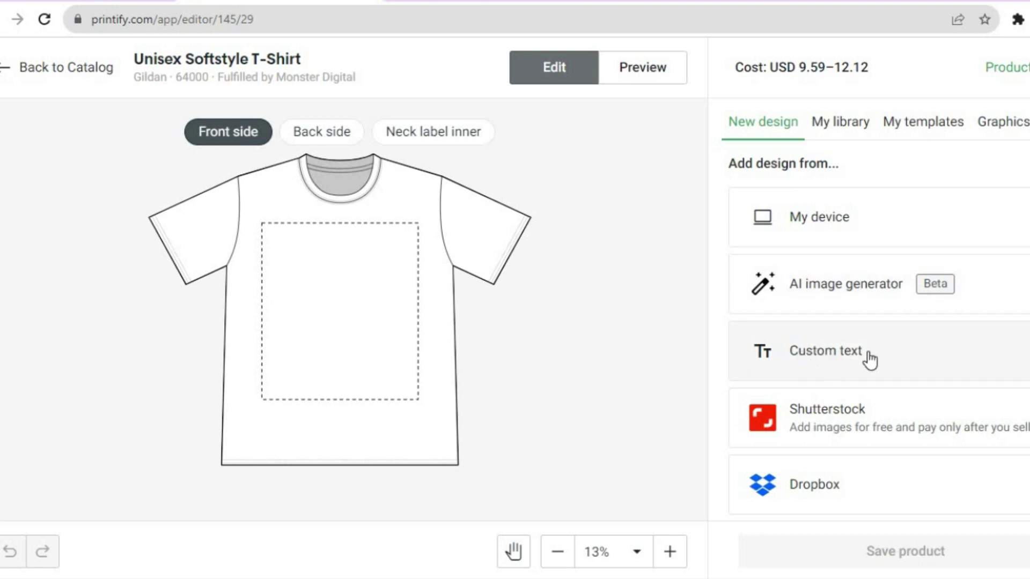
click(805, 275)
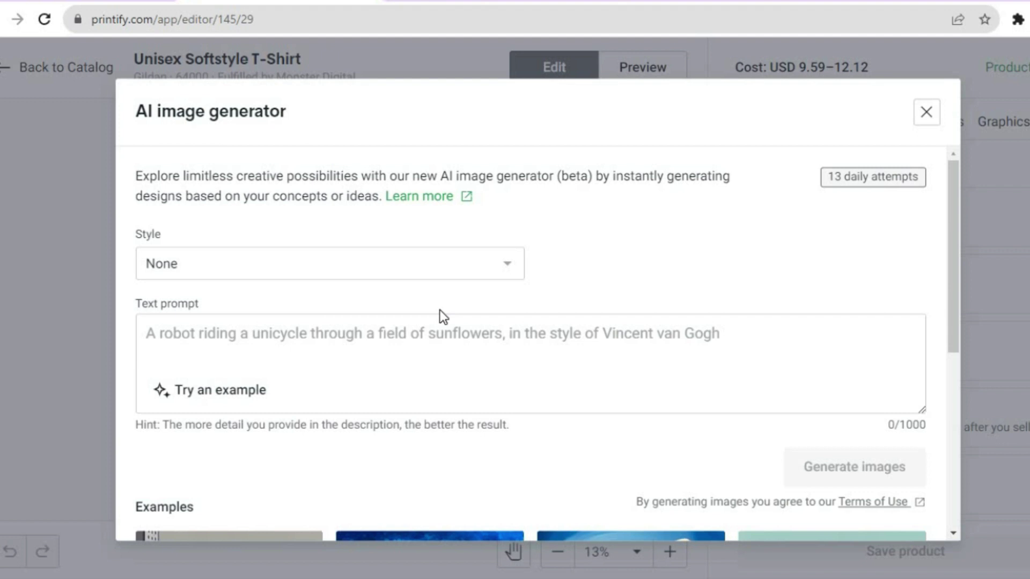
- Set the AI generator style to Comic Book with the prompt 'A DOG SMILING'
click(442, 274)
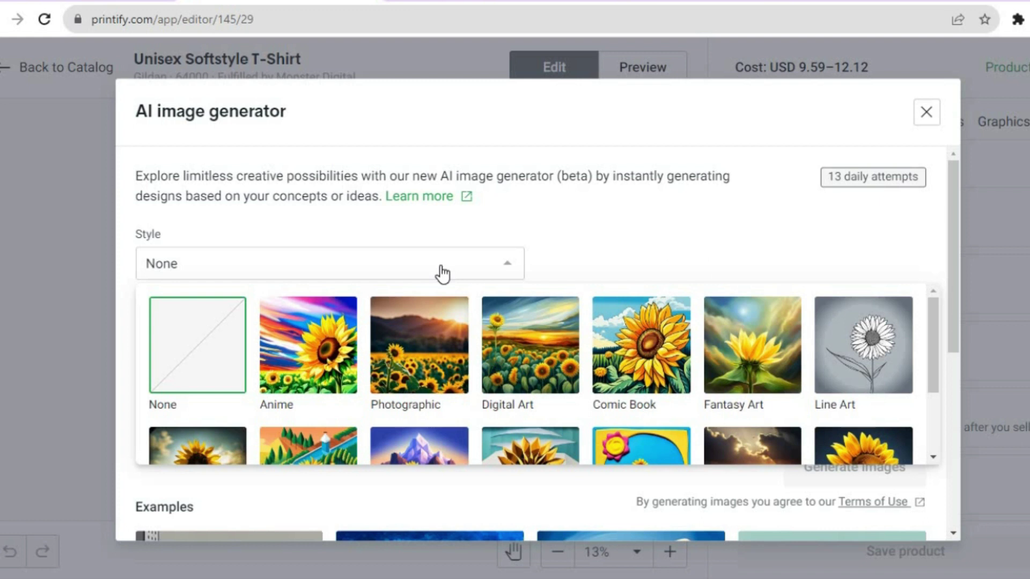
click(634, 351)
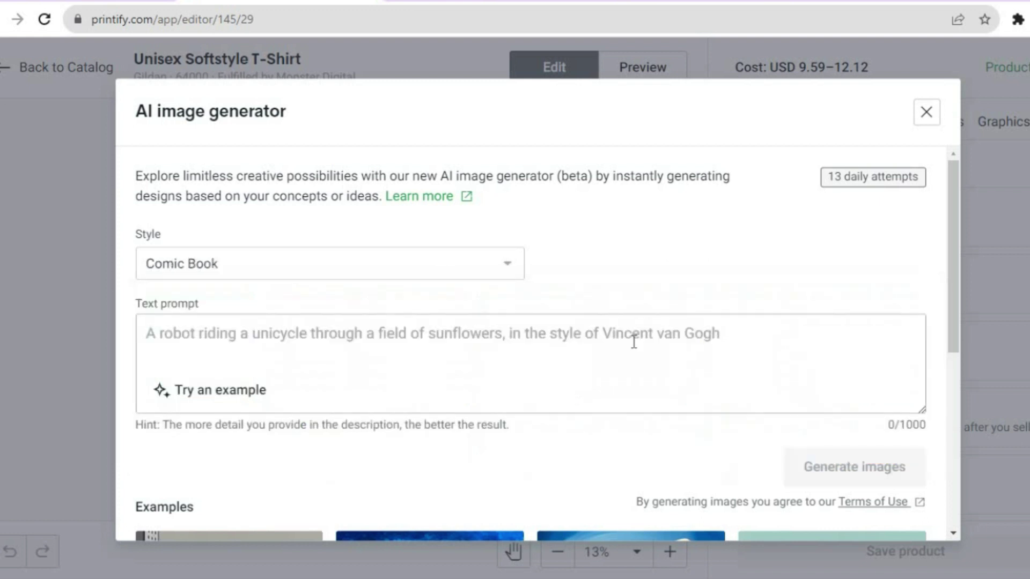
click(486, 338)
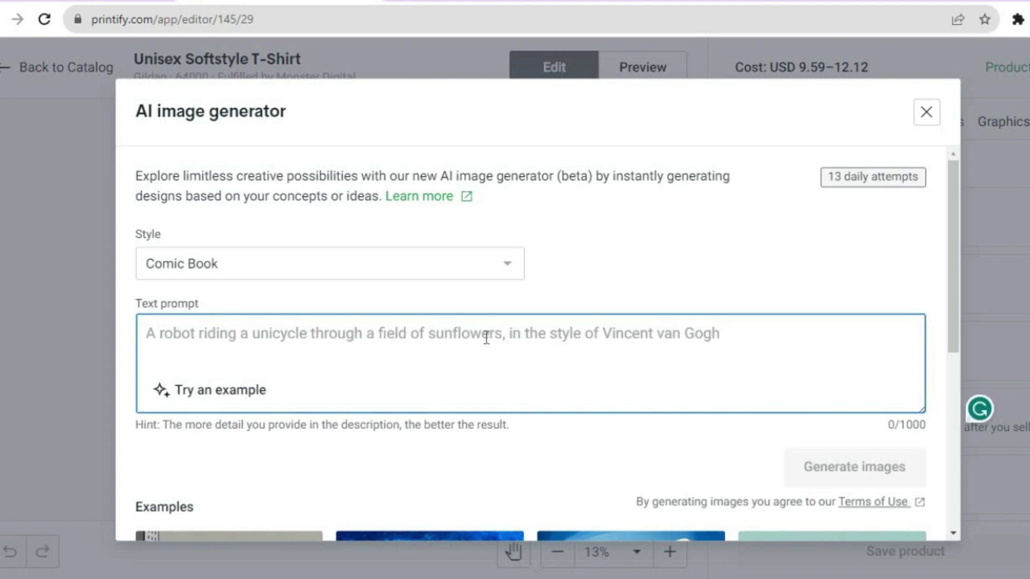
text(A DO)
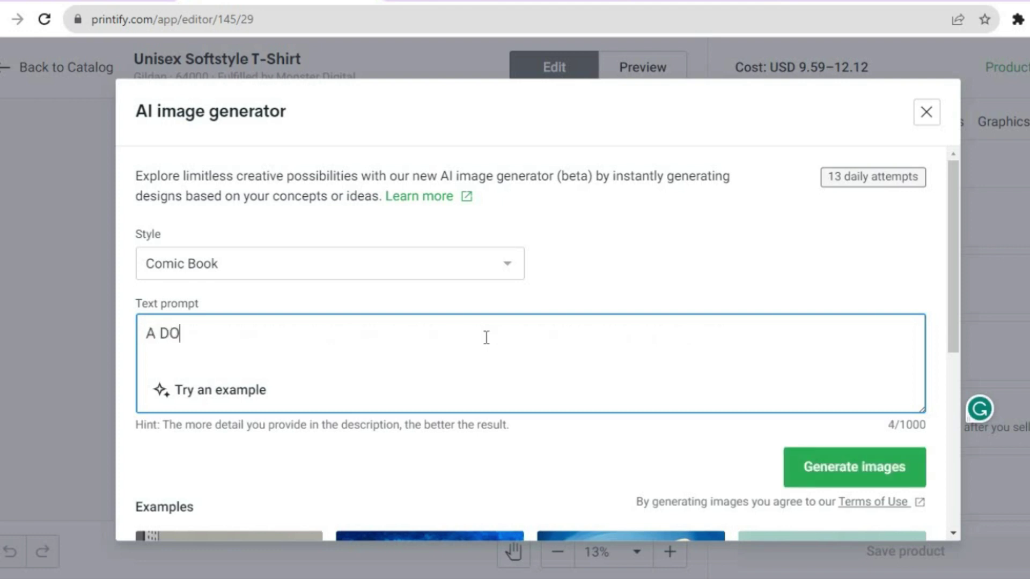
text(G SMILI)
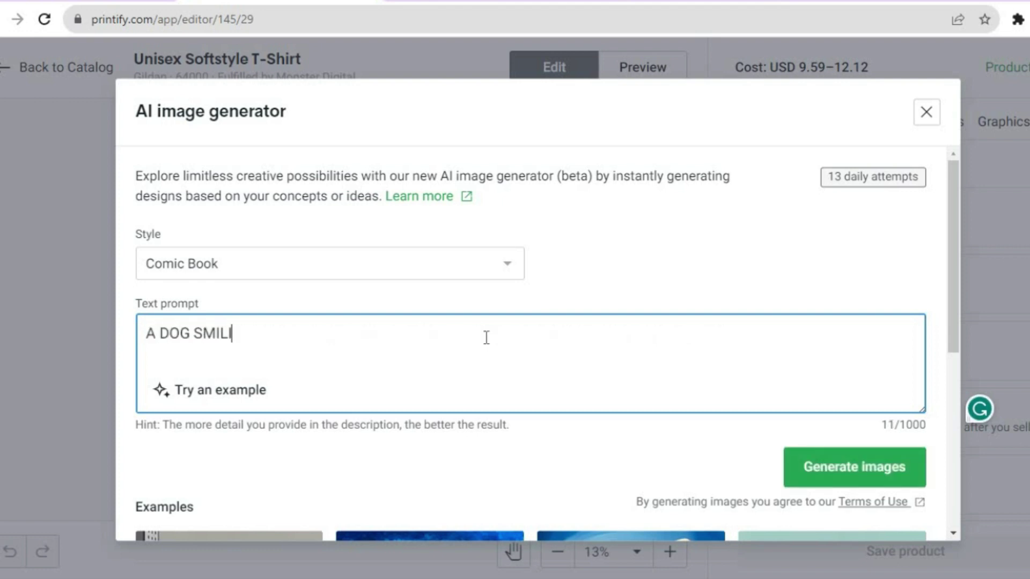
text(NG)
- Generate the images and place the first dog portrait on the T-shirt front
click(838, 476)
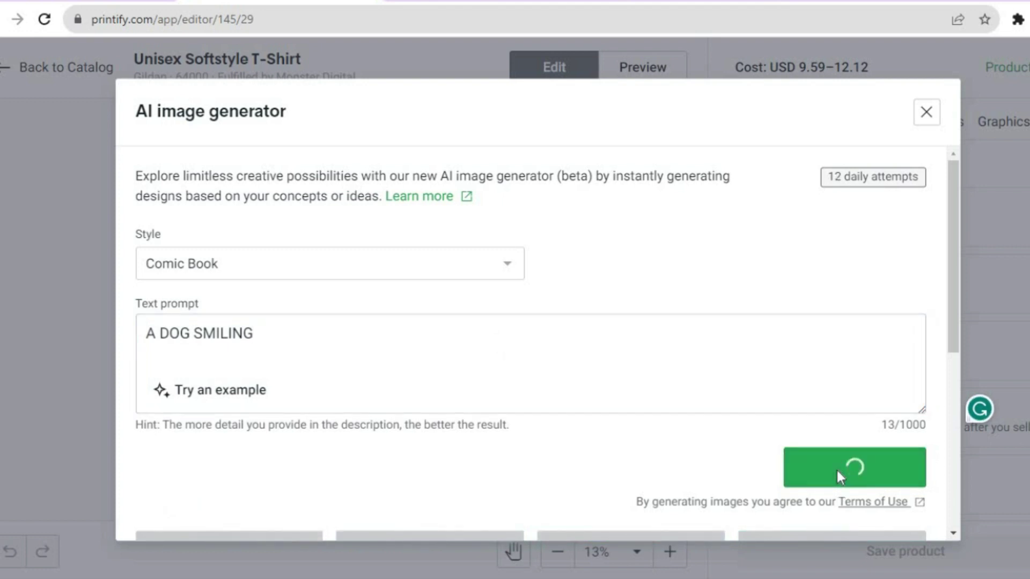
mouse_move(890, 182)
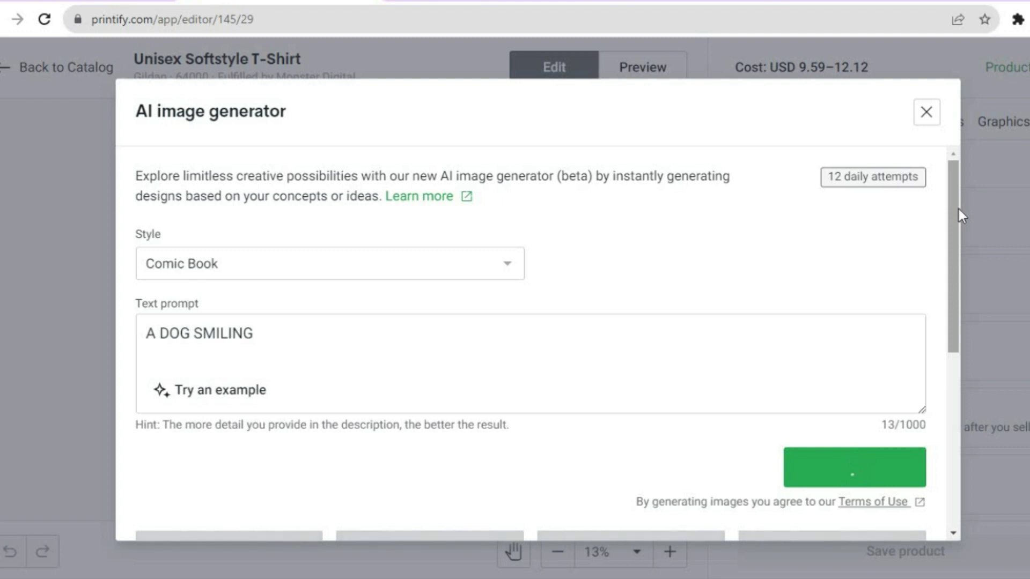
drag(957, 208, 956, 353)
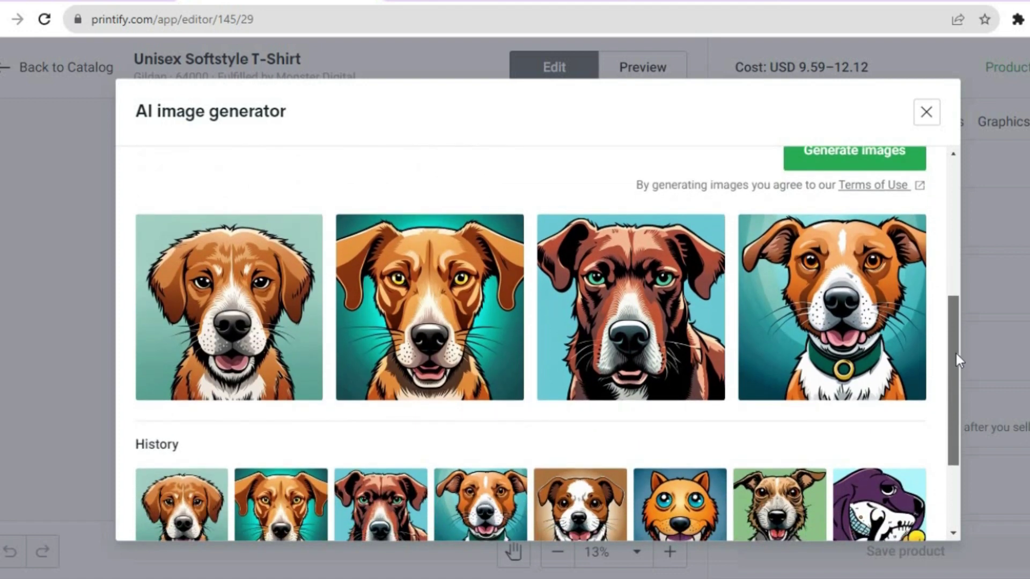
drag(955, 353, 955, 353)
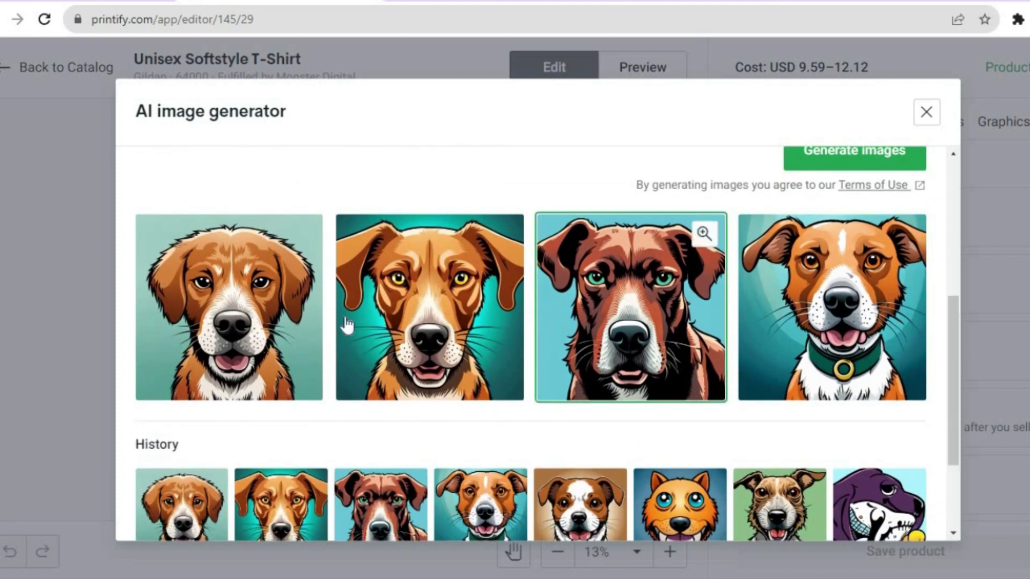
click(266, 328)
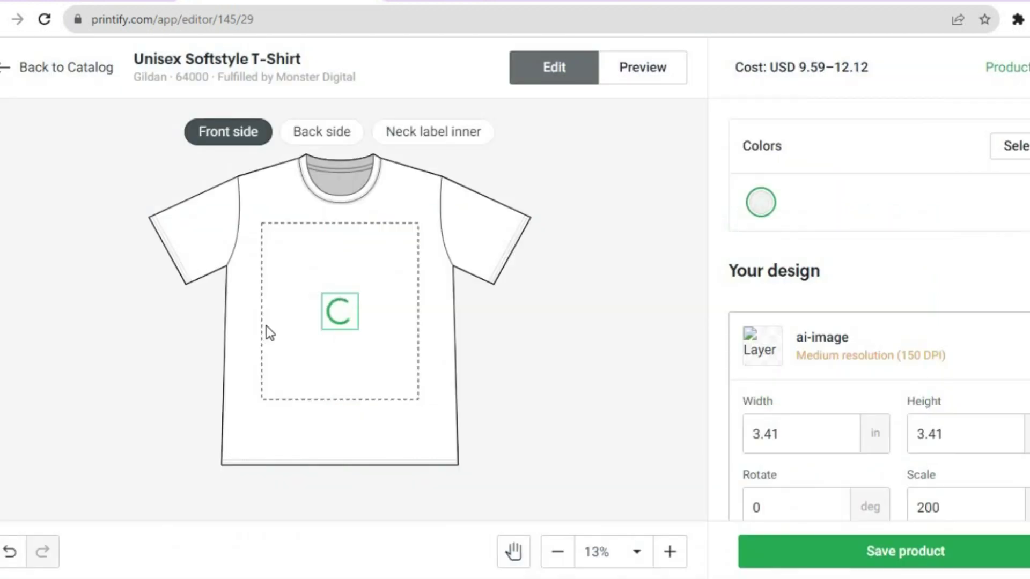
- Enlarge the dog image to 15 × 15 in across the front print area and save the product
drag(323, 294, 262, 234)
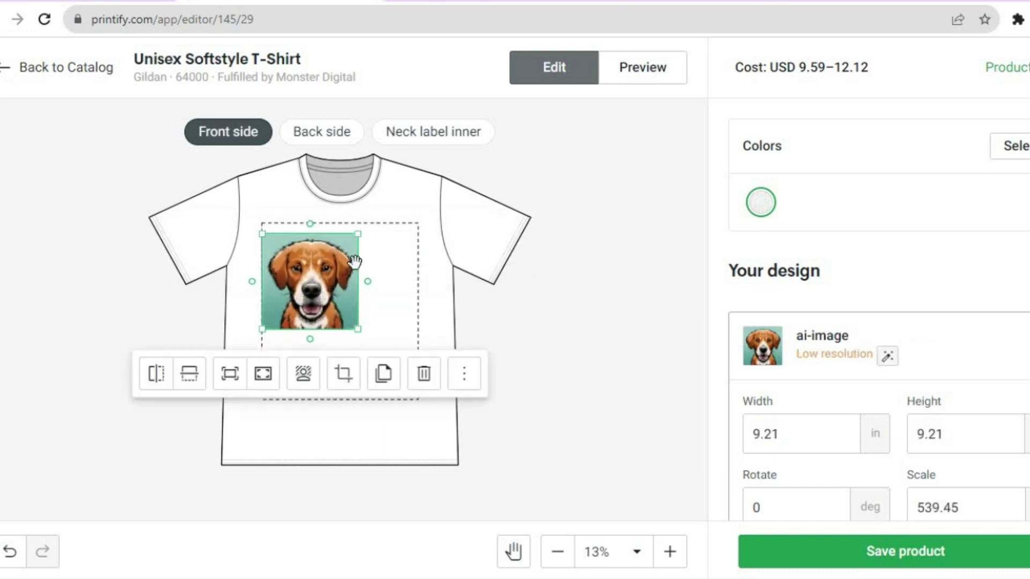
drag(360, 331, 421, 401)
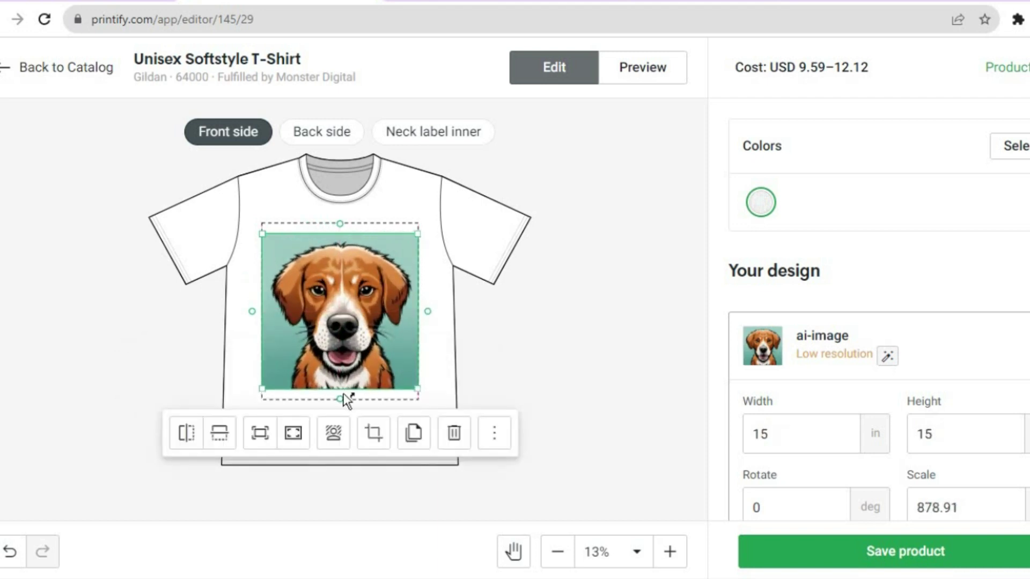
click(957, 558)
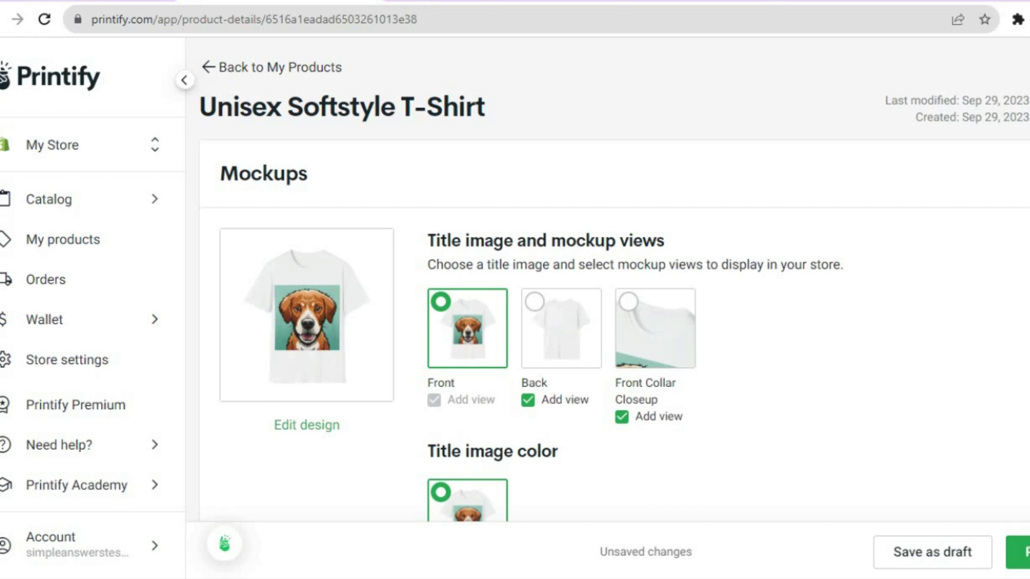
- Scroll down to the Variants table listing sizes S–3XL priced USD 15.98–20.20
scroll(614, 279, down, 5)
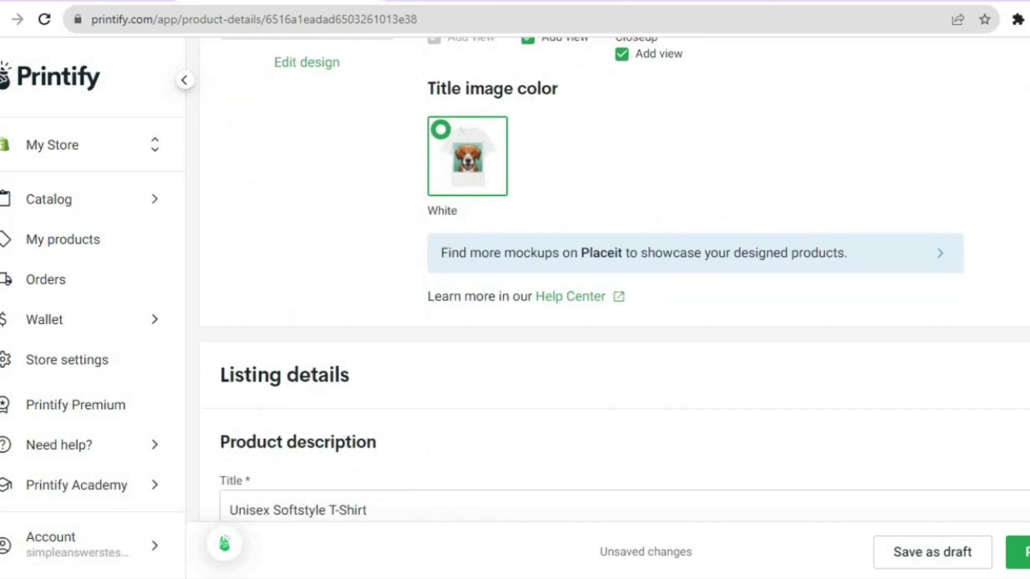
scroll(614, 279, down, 5)
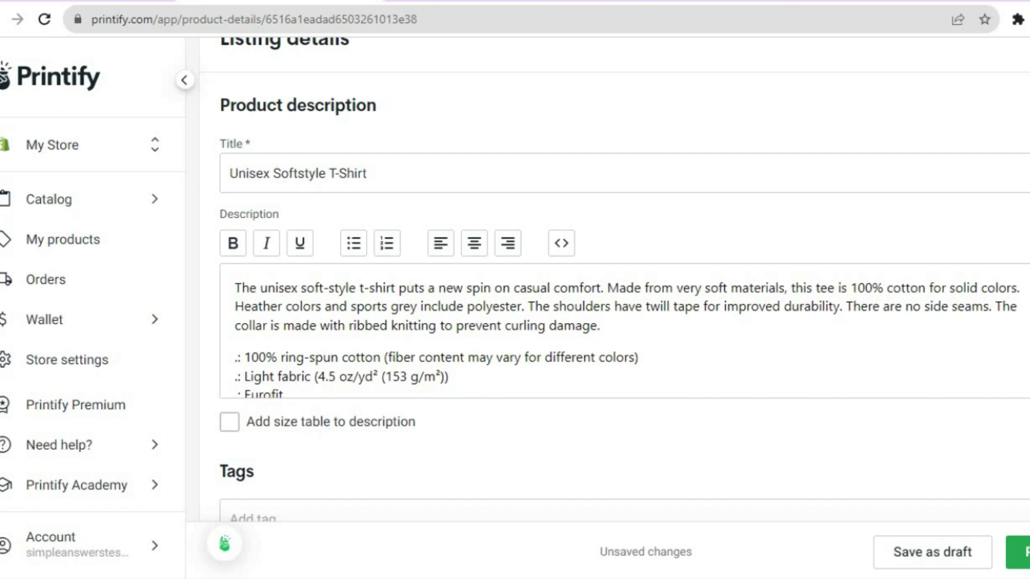
scroll(615, 283, down, 6)
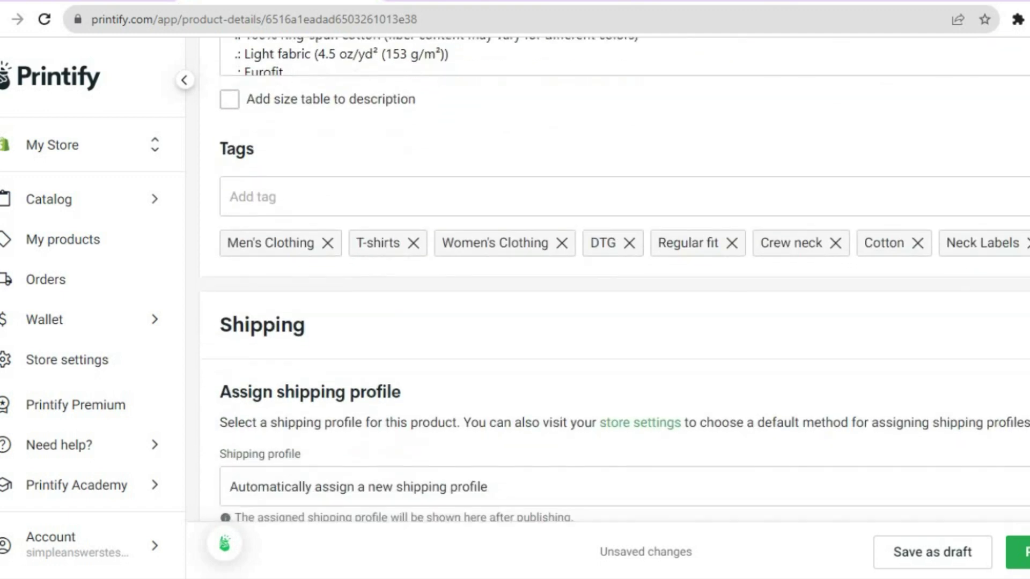
scroll(443, 279, down, 1)
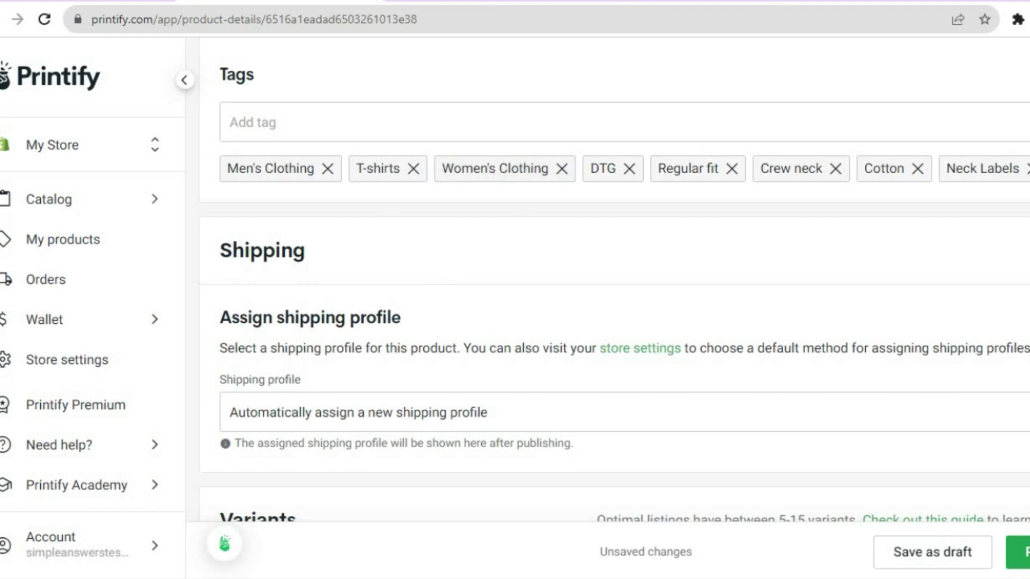
scroll(615, 276, down, 7)
scroll(643, 248, down, 4)
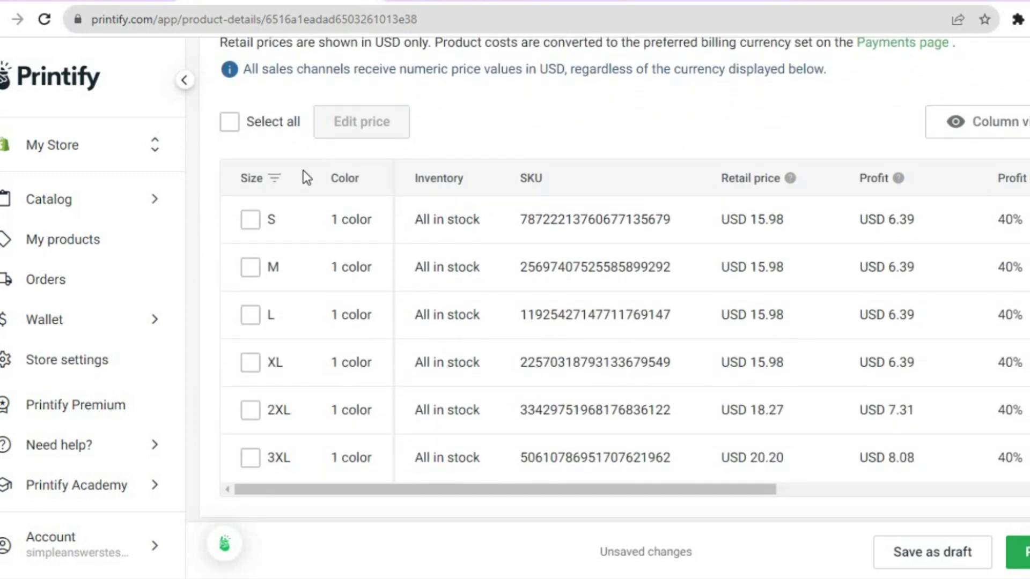
- Select all six size variants and review their price, profit and margin without changing anything
scroll(625, 278, up, 1)
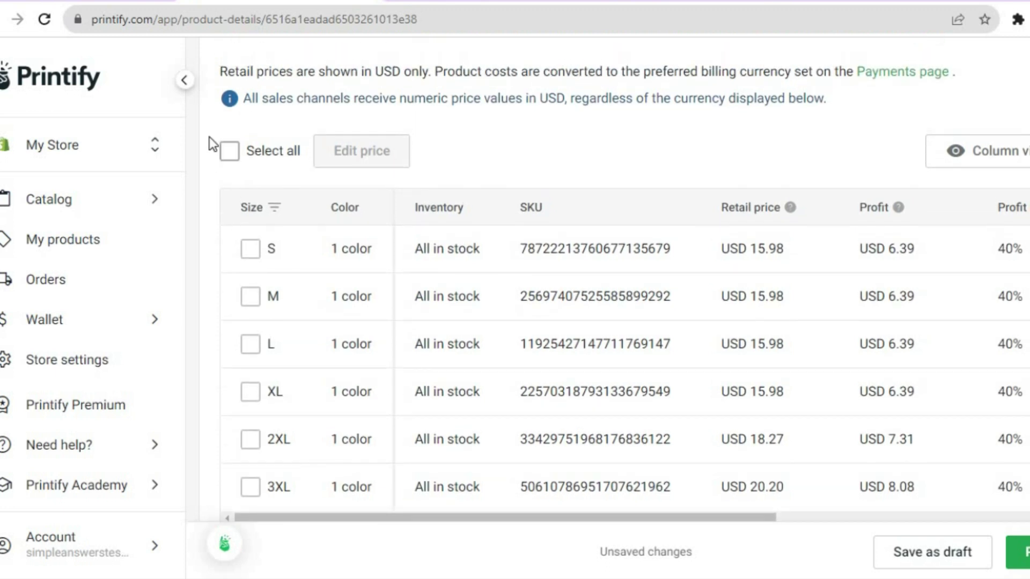
click(228, 156)
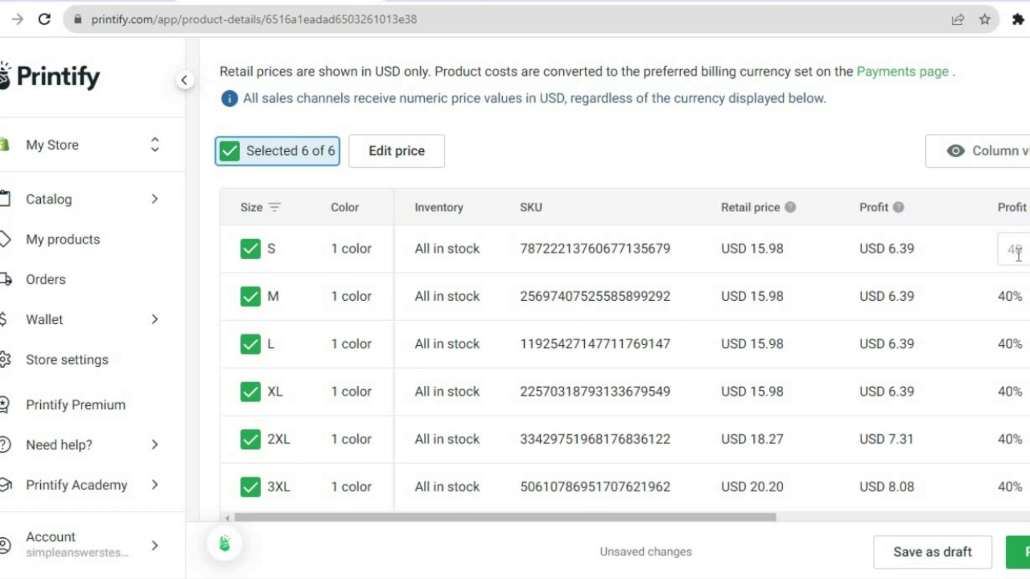
click(432, 151)
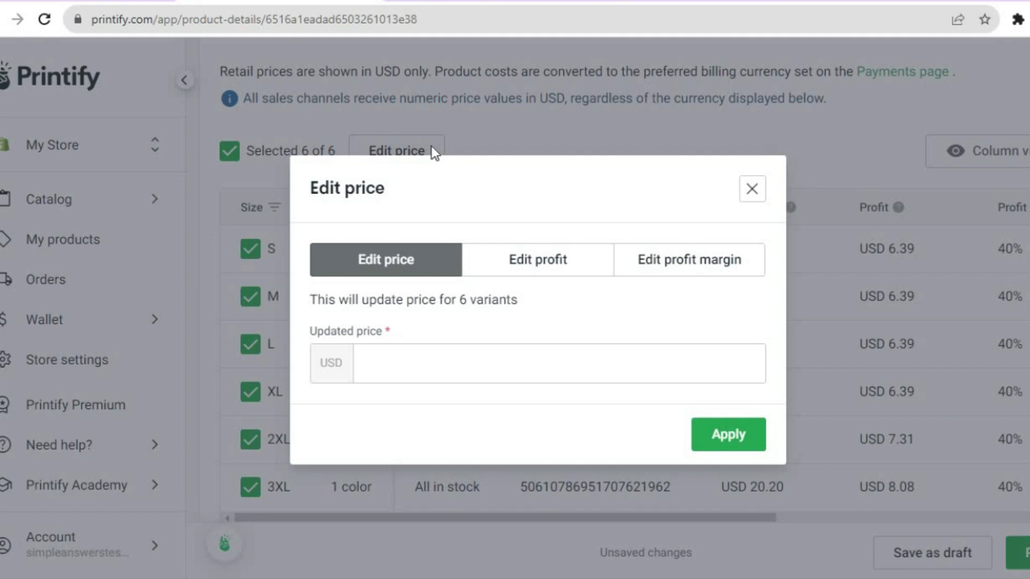
click(399, 363)
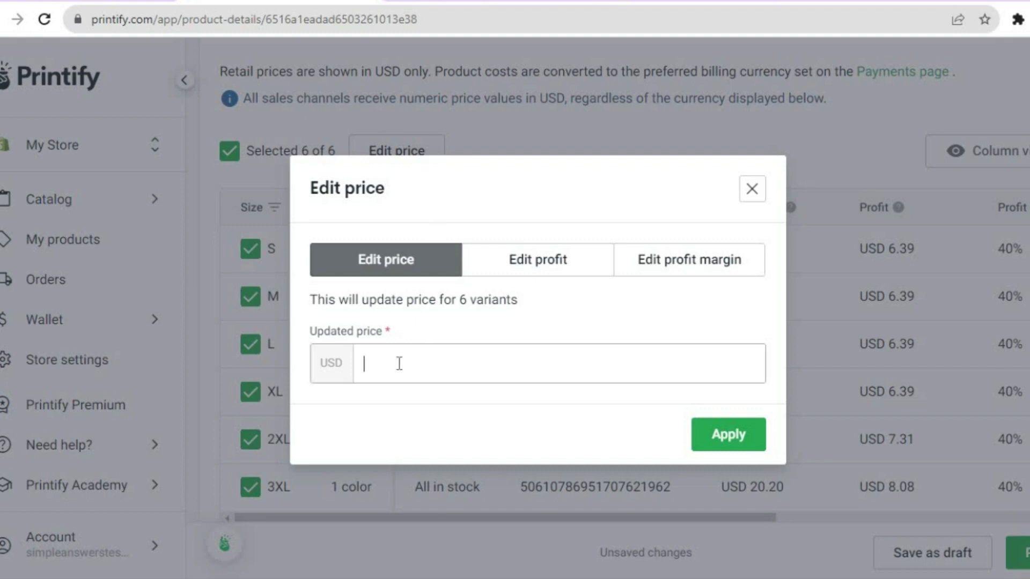
click(556, 257)
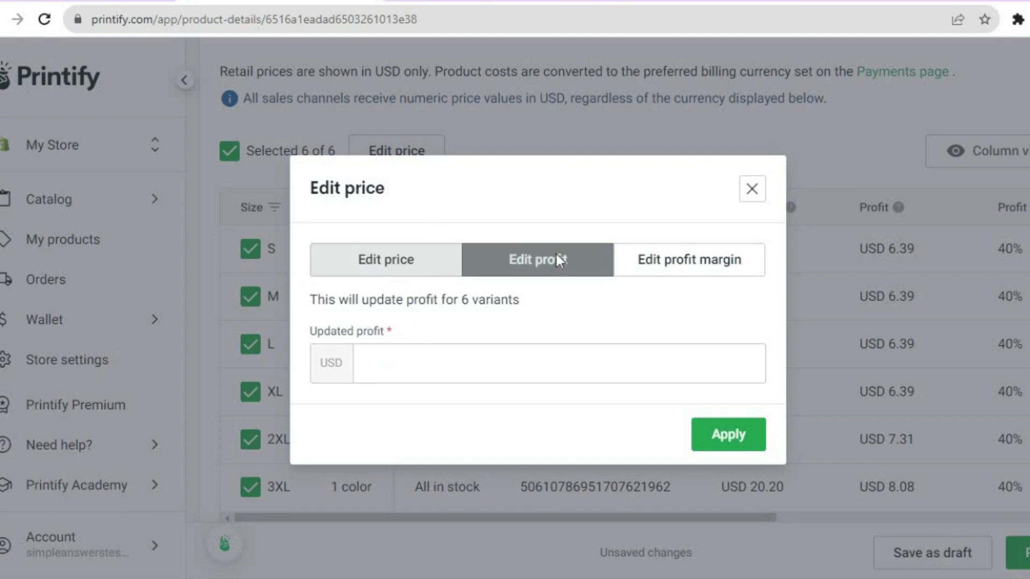
click(663, 259)
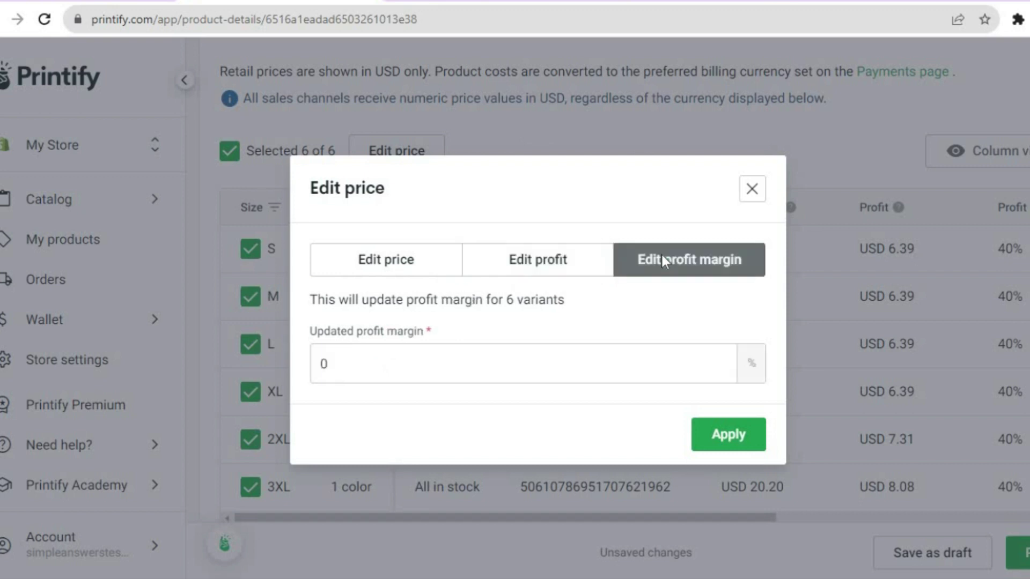
click(753, 188)
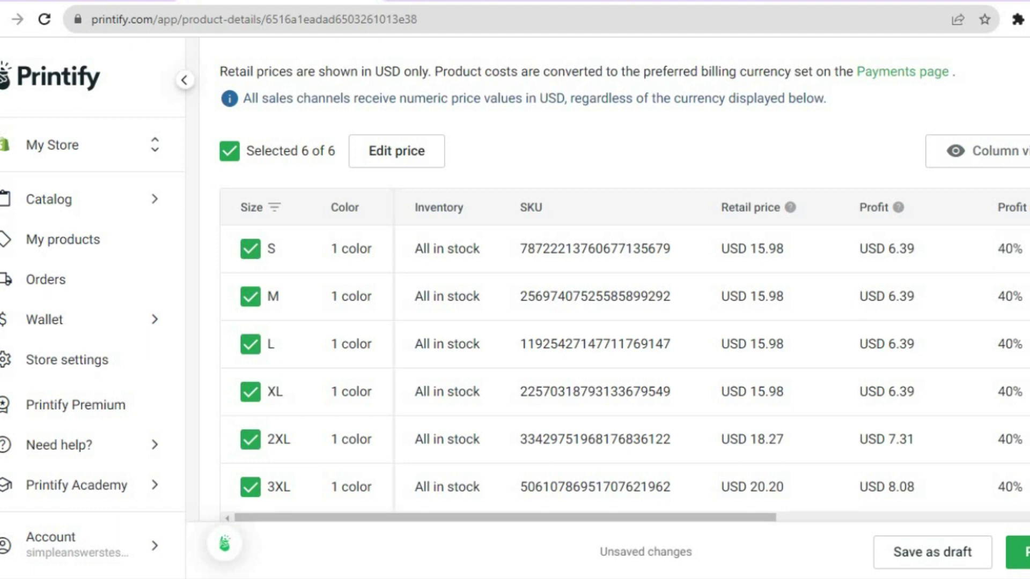
- Publish the Unisex Softstyle T-shirt to the Shopify store
scroll(614, 280, down, 5)
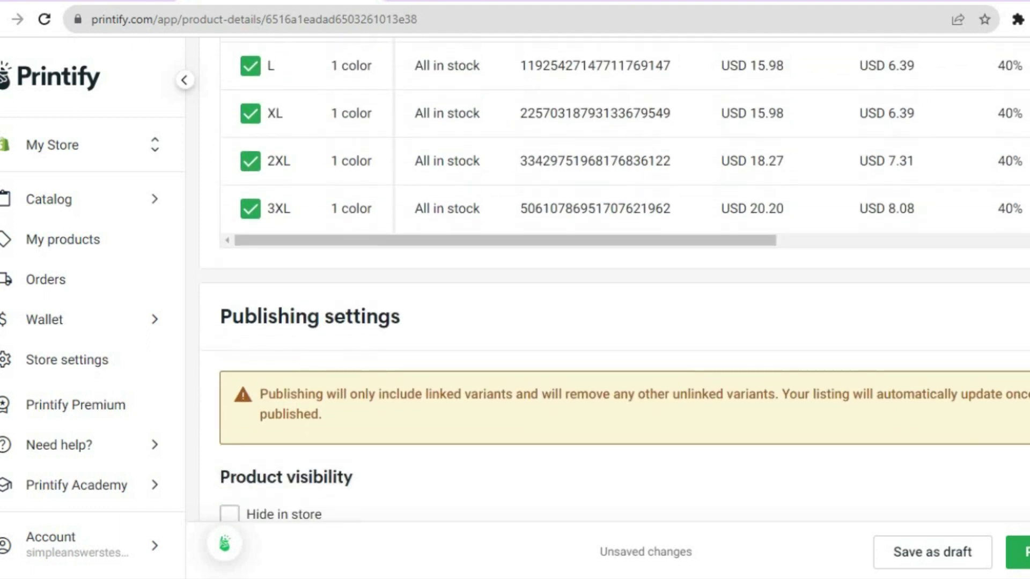
scroll(614, 281, down, 8)
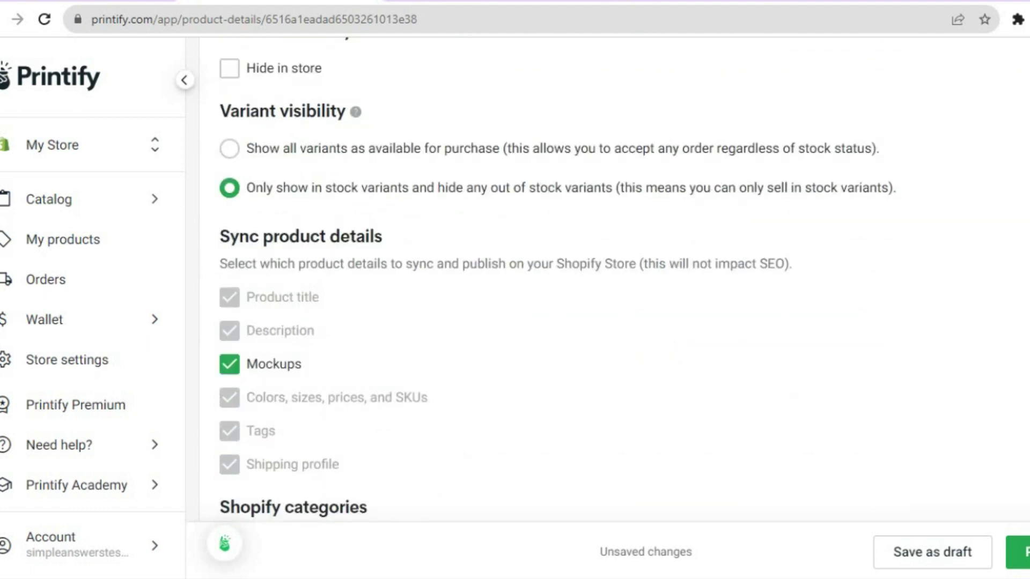
scroll(614, 281, down, 2)
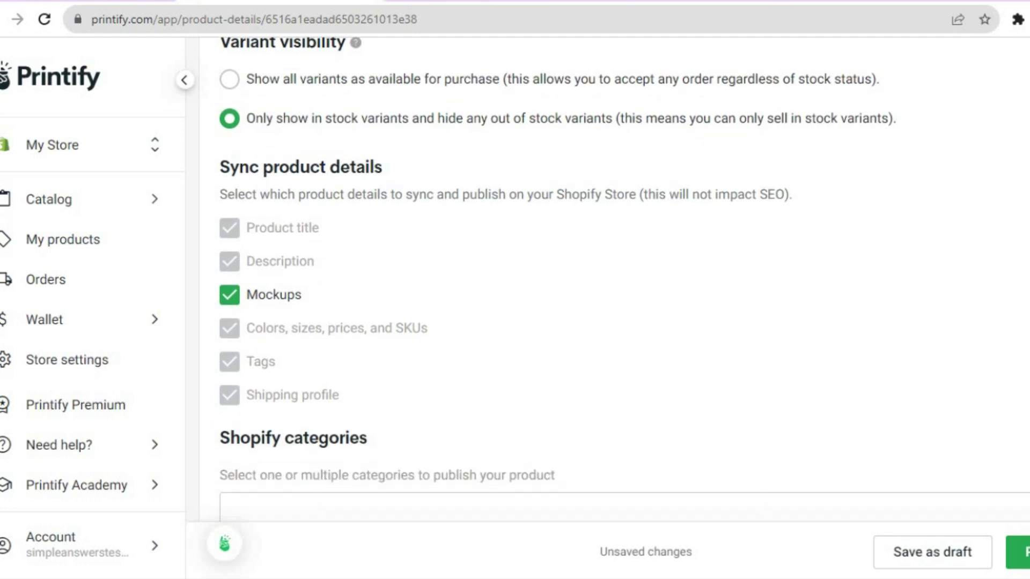
scroll(615, 280, down, 2)
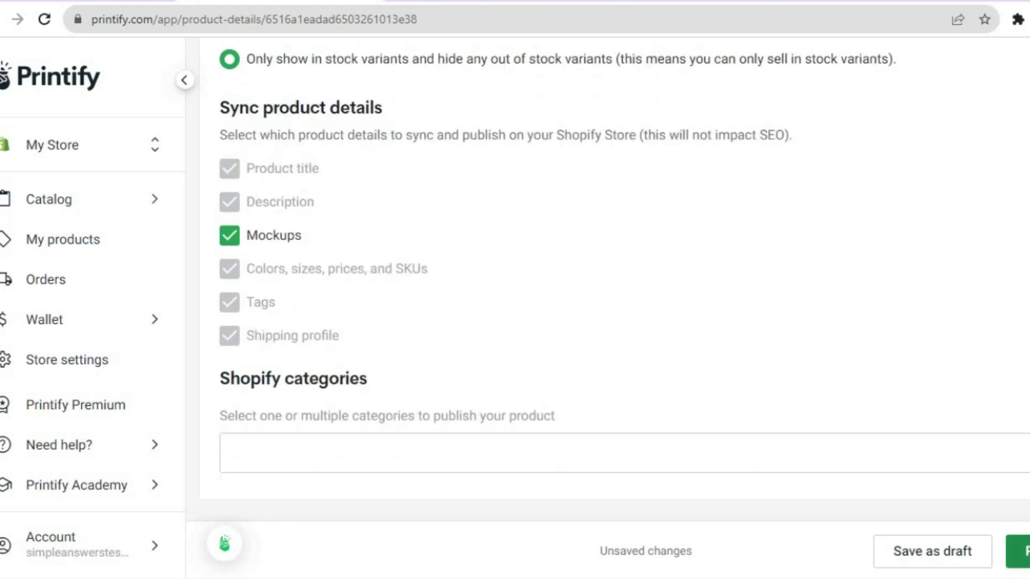
click(1017, 551)
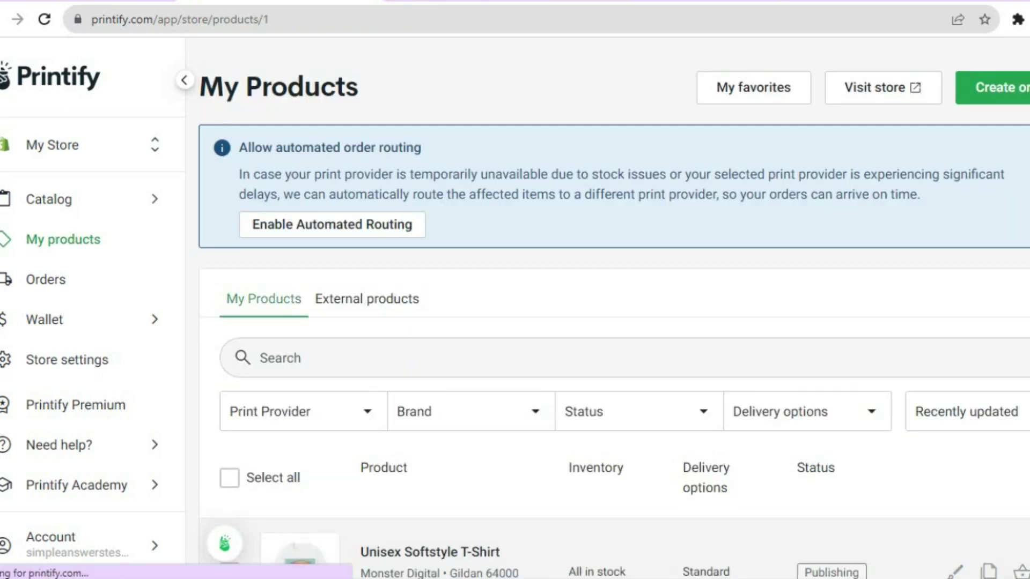
- Watch the T-shirt's status in My Products change from Publishing to Uploading images
scroll(613, 306, down, 1)
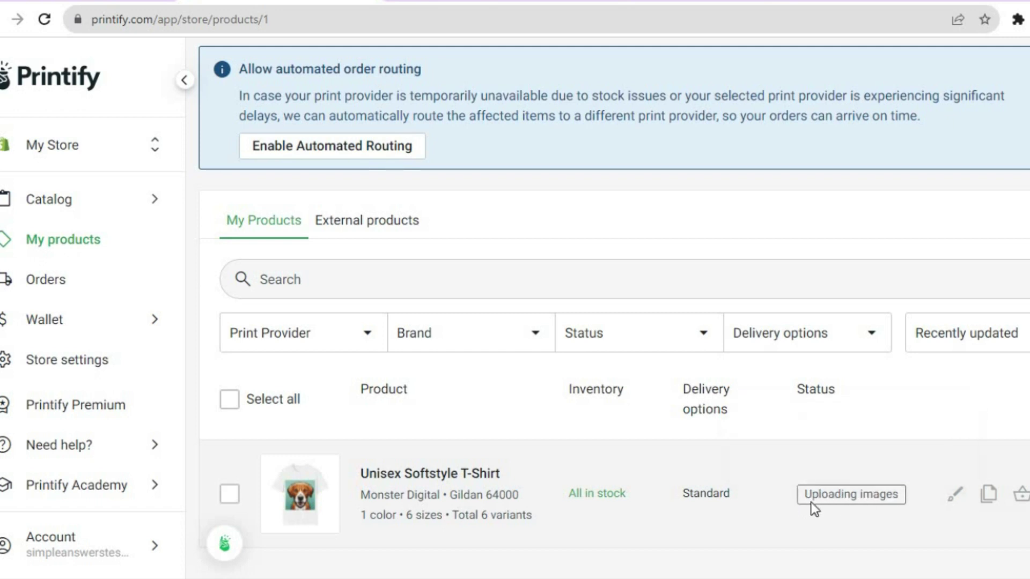
mouse_move(835, 498)
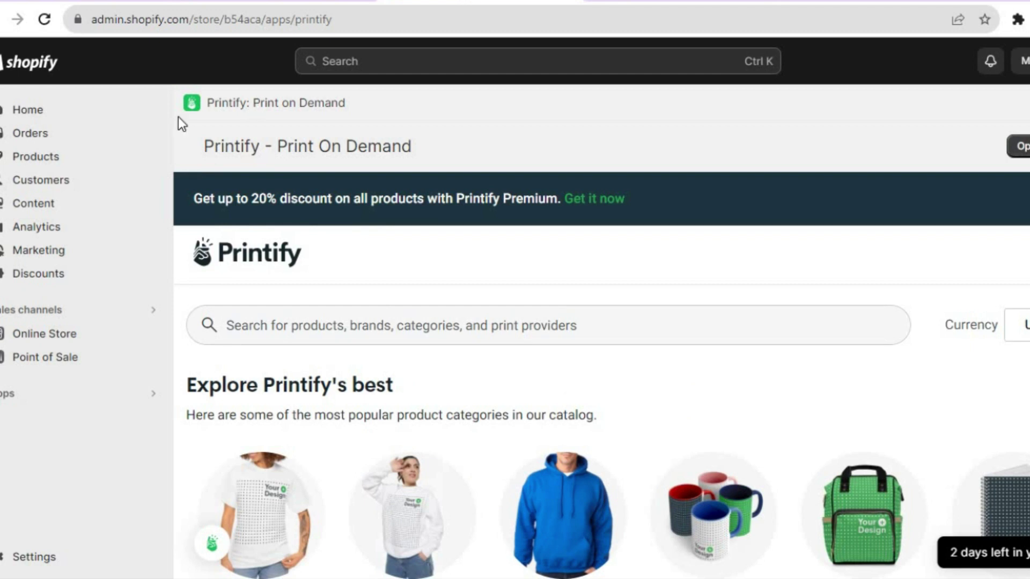
- Find the Active Unisex Softstyle T-Shirt in Shopify Products and preview its storefront page at $15.98
click(64, 165)
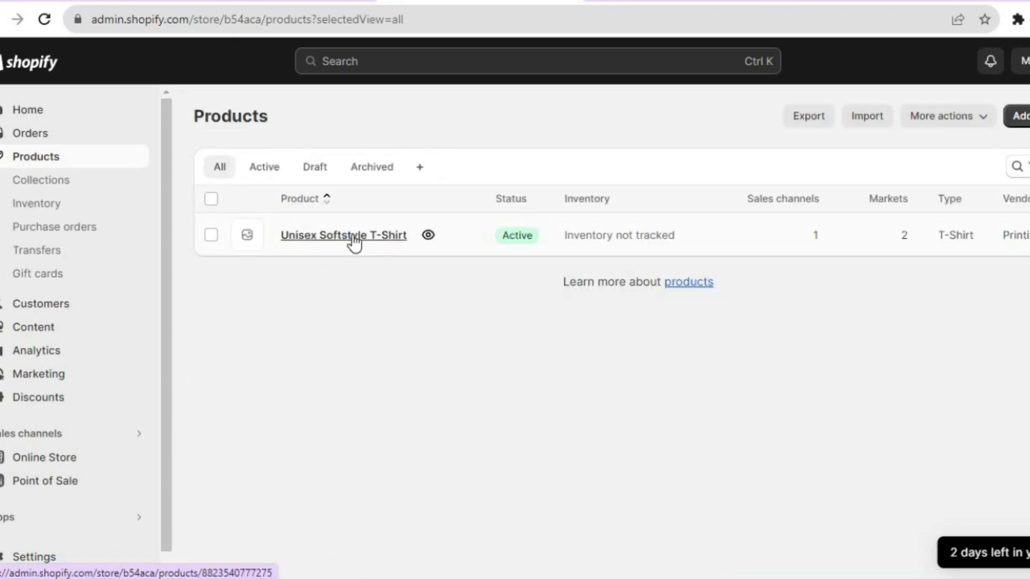
click(427, 236)
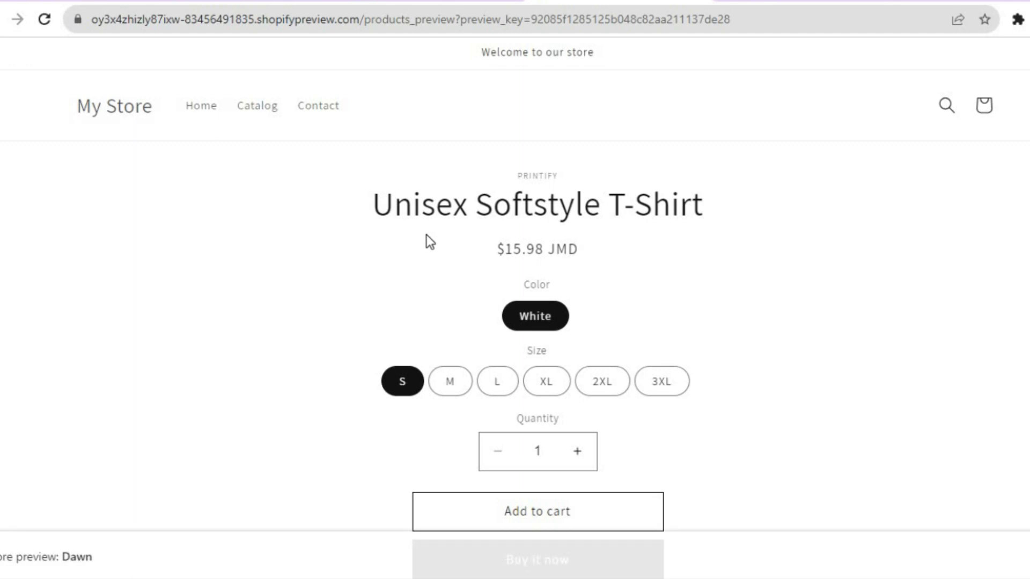
scroll(439, 284, down, 5)
scroll(439, 284, up, 5)
click(41, 22)
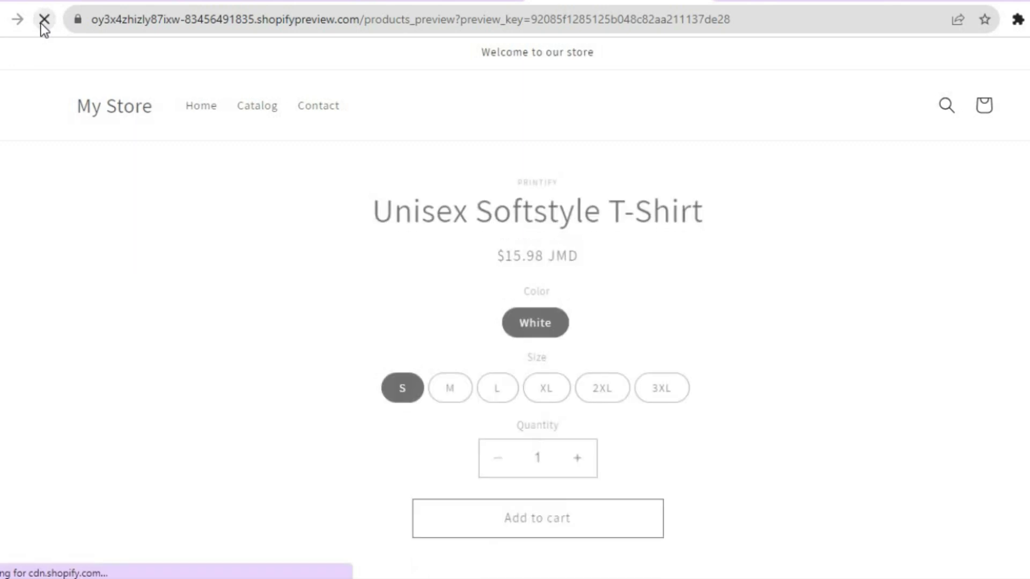
click(444, 3)
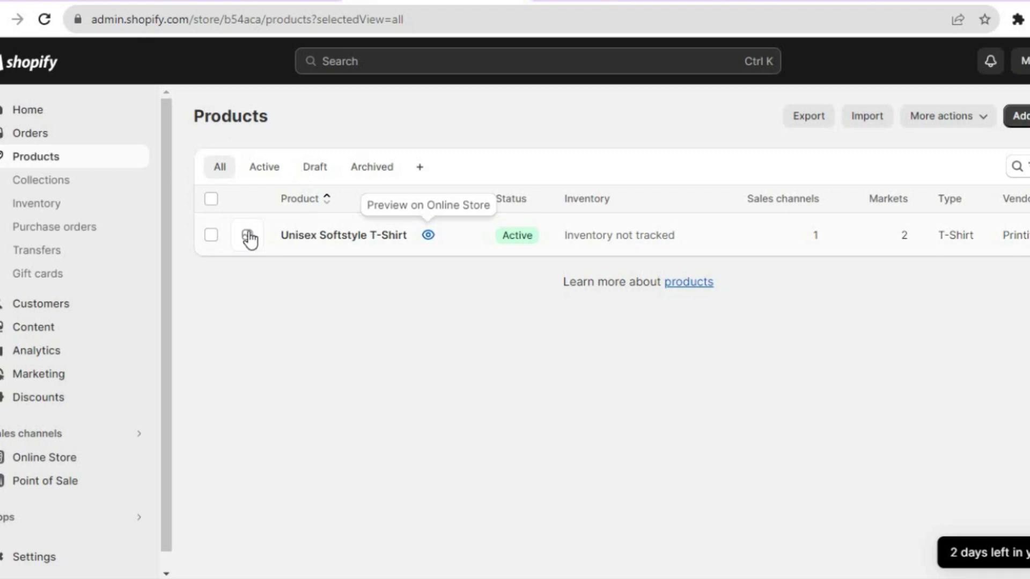